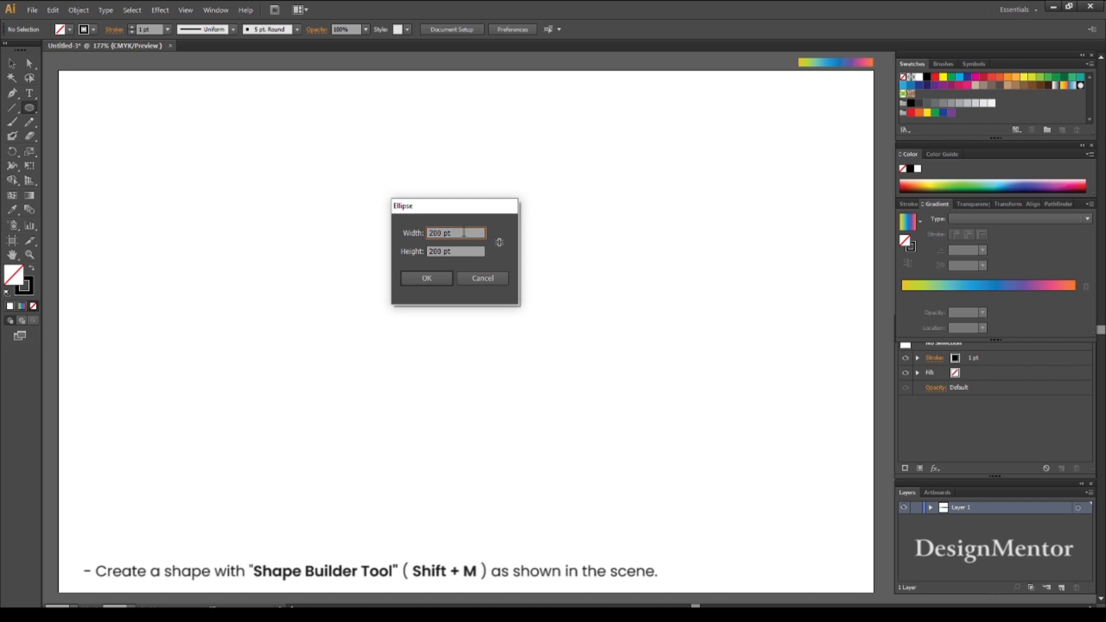
- Create a circle with the Ellipse tool, 150 pt wide and 150 pt high
type("150")
key("Tab")
type("150")
key("Return")
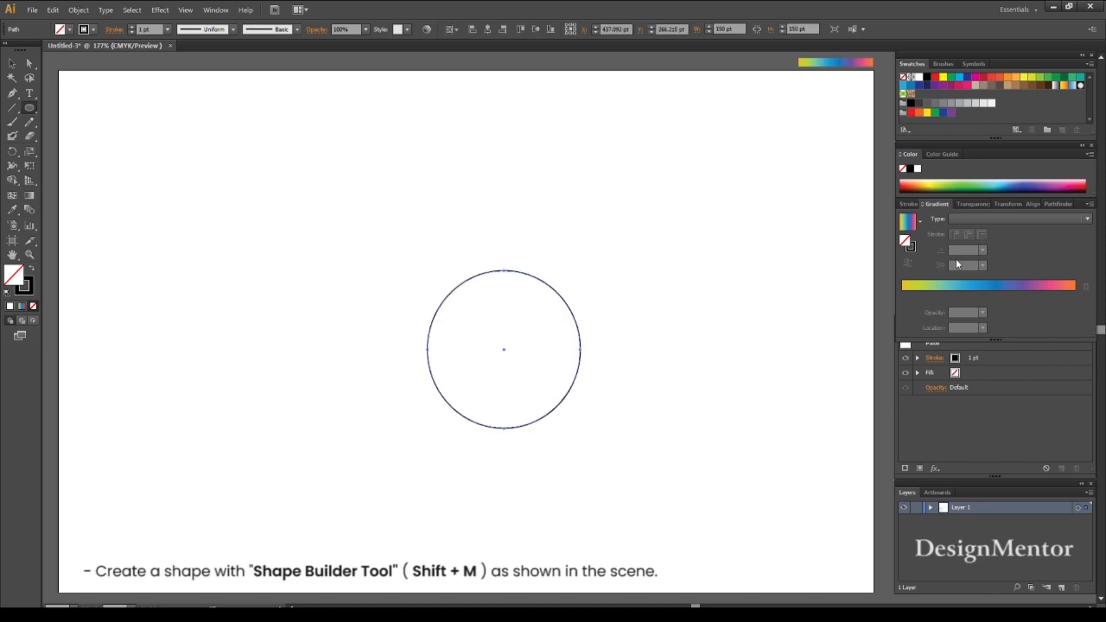
- Center the circle horizontally and vertically on the artboard
left_click(1032, 204)
left_click(926, 230)
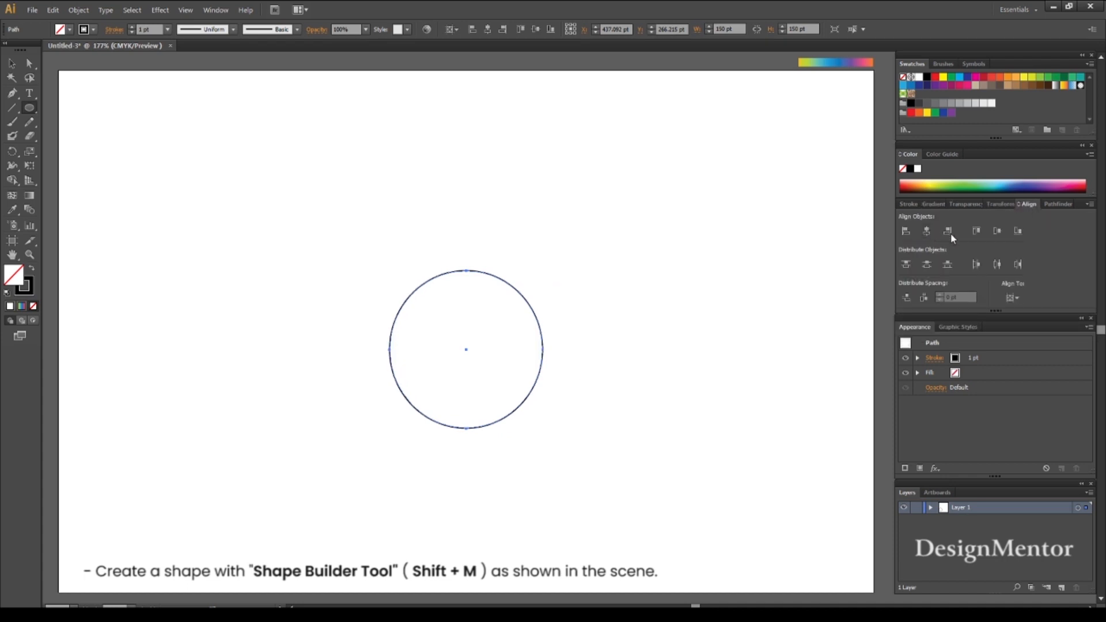
left_click(998, 230)
key("v")
left_click(631, 326)
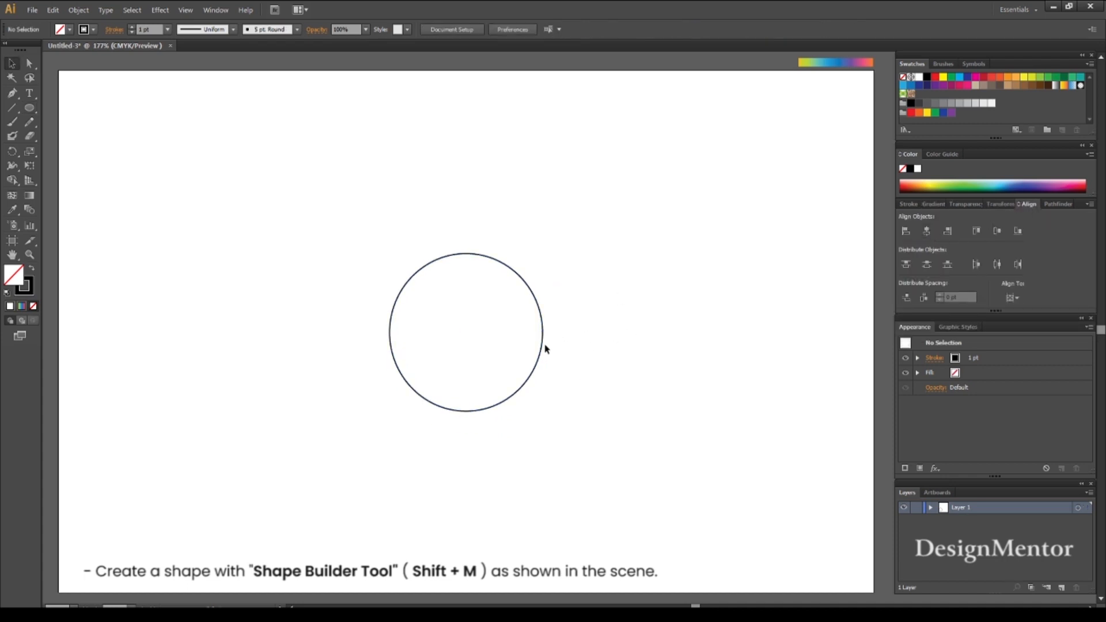
- Draw a three-sided polygon with a 50 pt radius at the circle's center
left_click(33, 109)
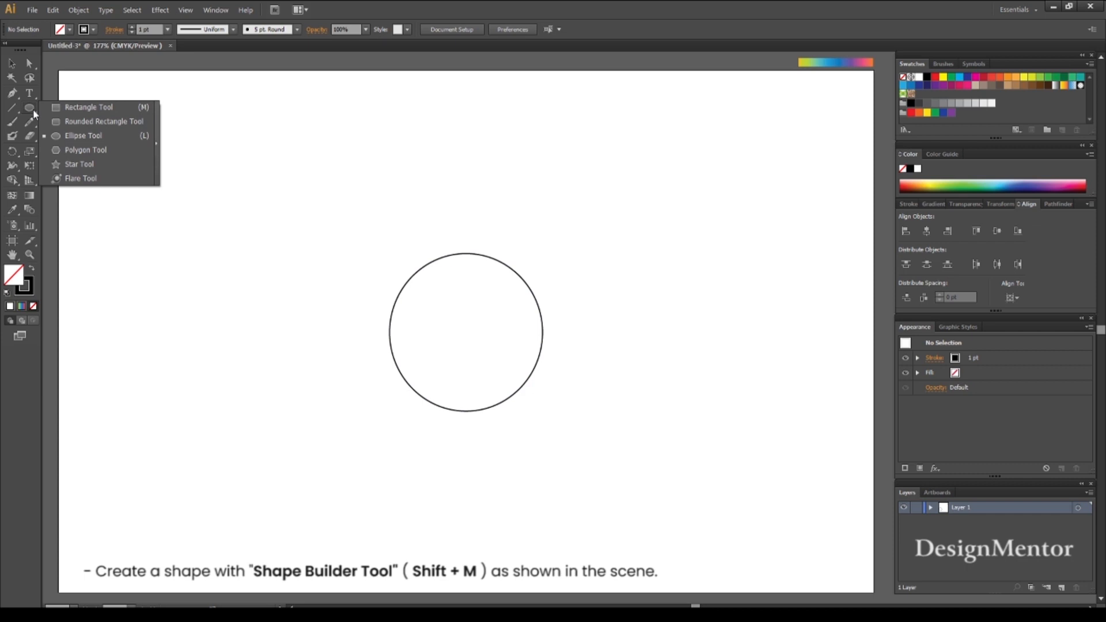
left_click(110, 137)
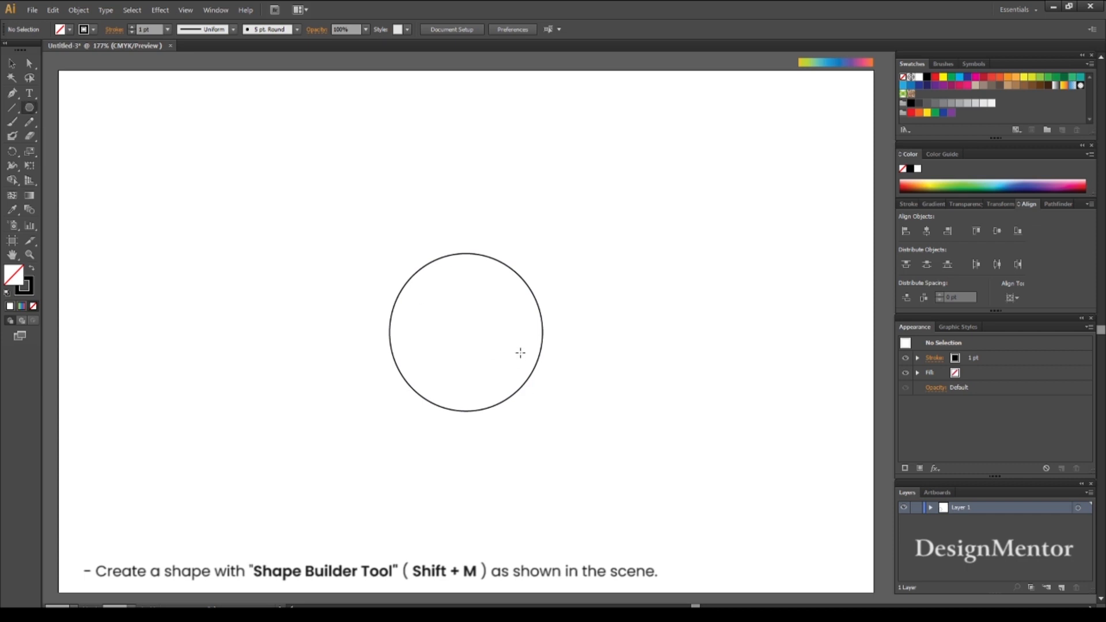
left_click(467, 331)
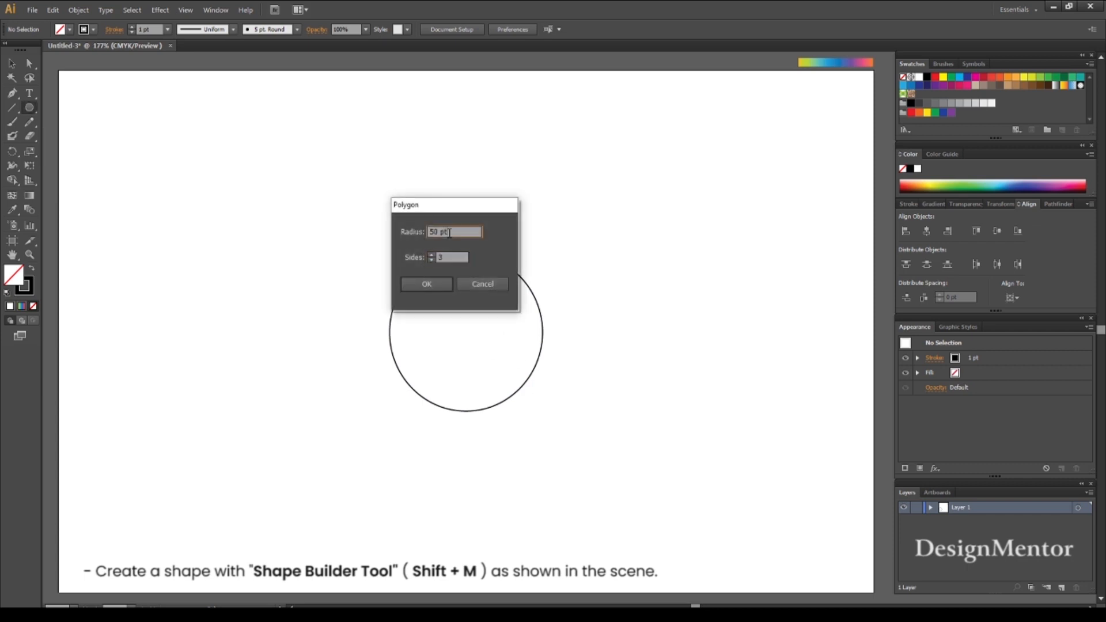
left_click(453, 256)
left_click(430, 290)
key("v")
left_click(497, 331)
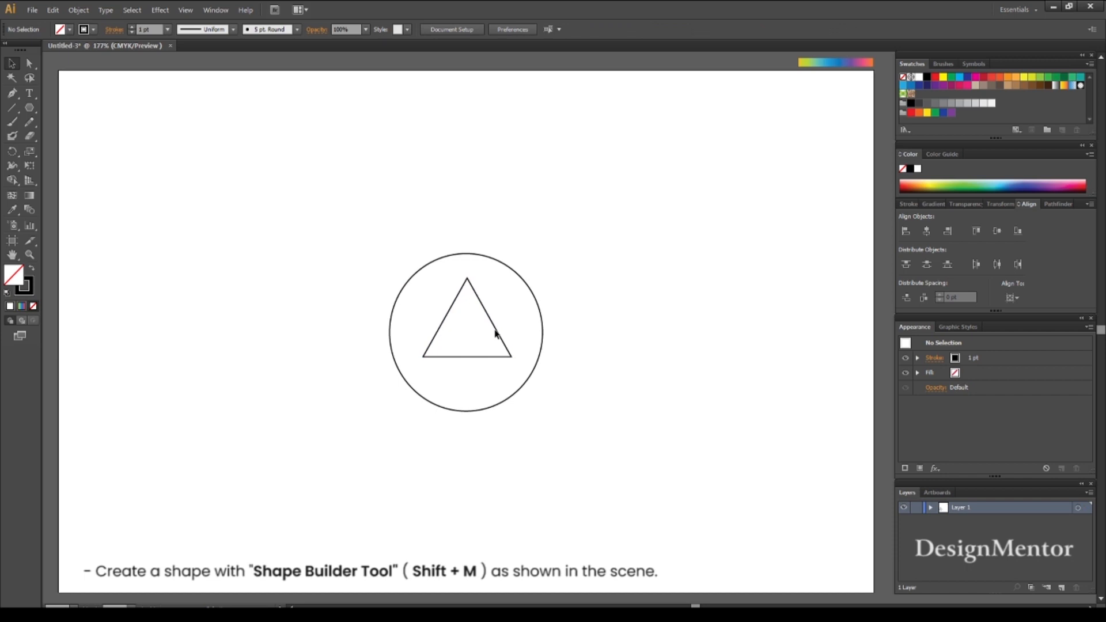
- Set the triangle's width and height to 138 pt each
left_click(497, 333)
left_click(742, 29)
type("138")
key("Tab")
type("13")
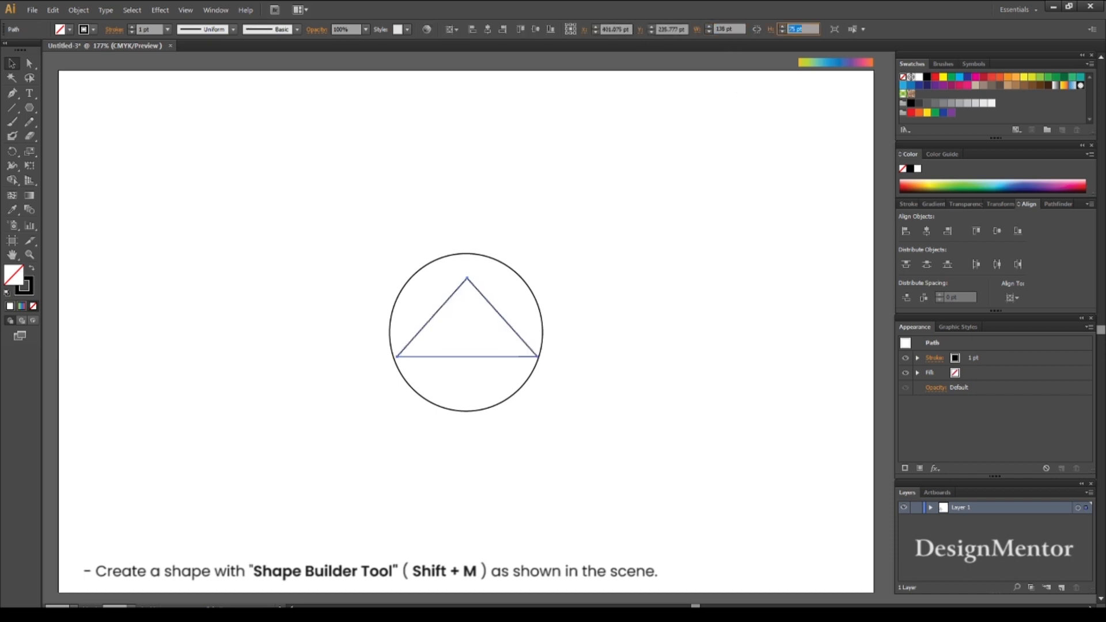
key("Return")
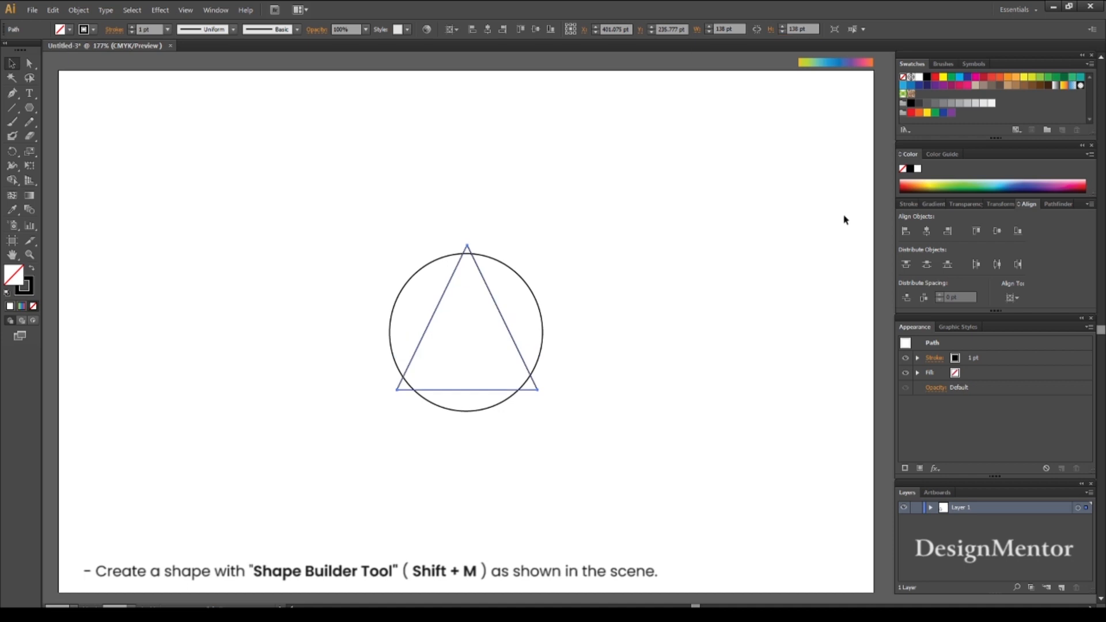
- Center the triangle horizontally and vertically on the artboard over the circle
left_click(927, 231)
left_click(997, 231)
left_click(542, 314)
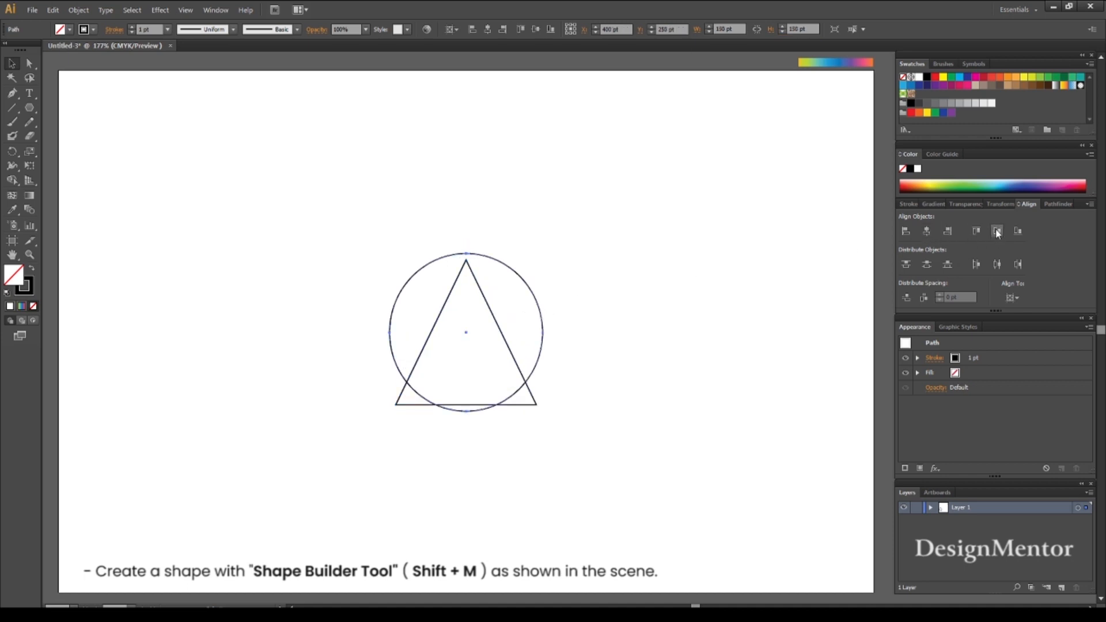
- Move the triangle straight up until its base corners meet the circle's outline and its sides run into the circle, forming a drop outline
left_click(517, 366)
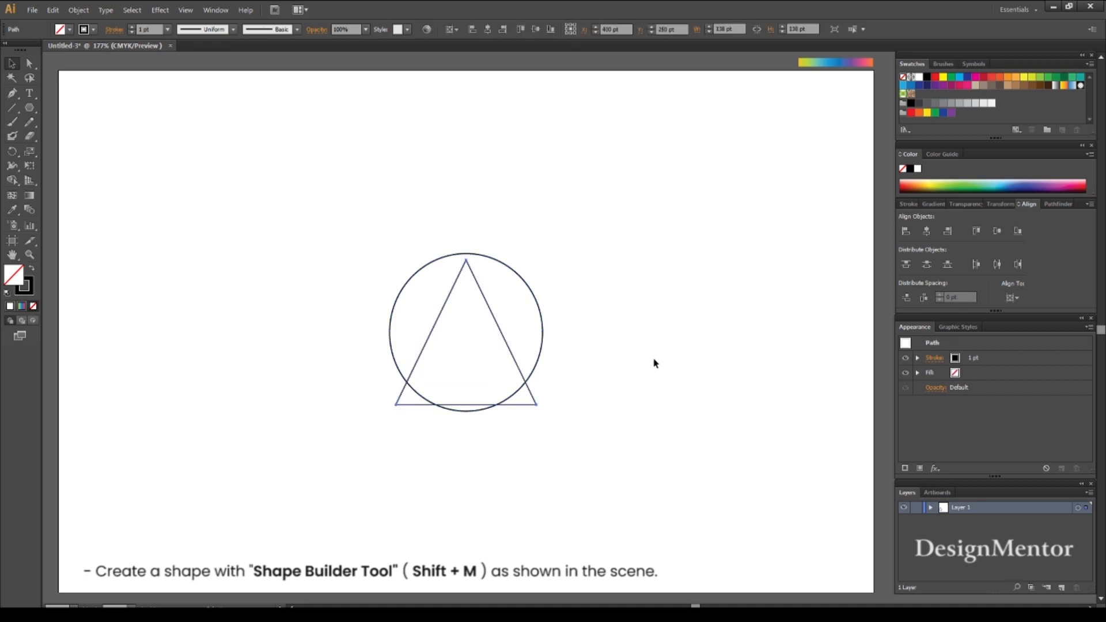
key("shift+Up")
key("shift+Up")
key("shift+Up")
key("shift+Up")
key("shift+Up")
key("shift+Up")
key("shift+Up")
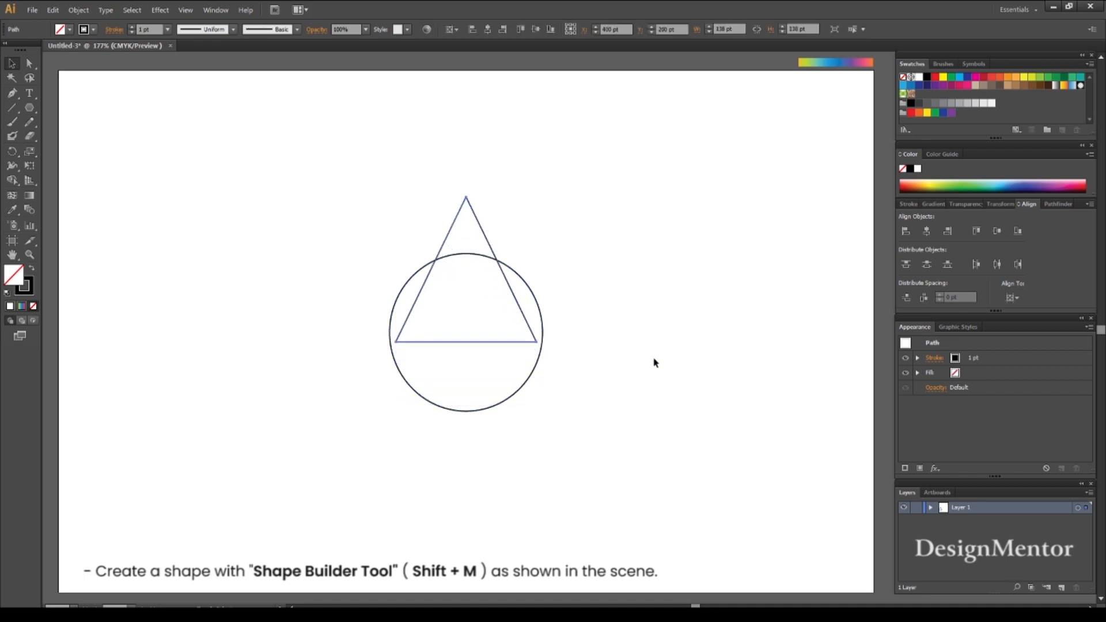
key("shift+Up")
key("Up")
key("Up")
key("Up")
key("Up")
key("Up")
key("Up")
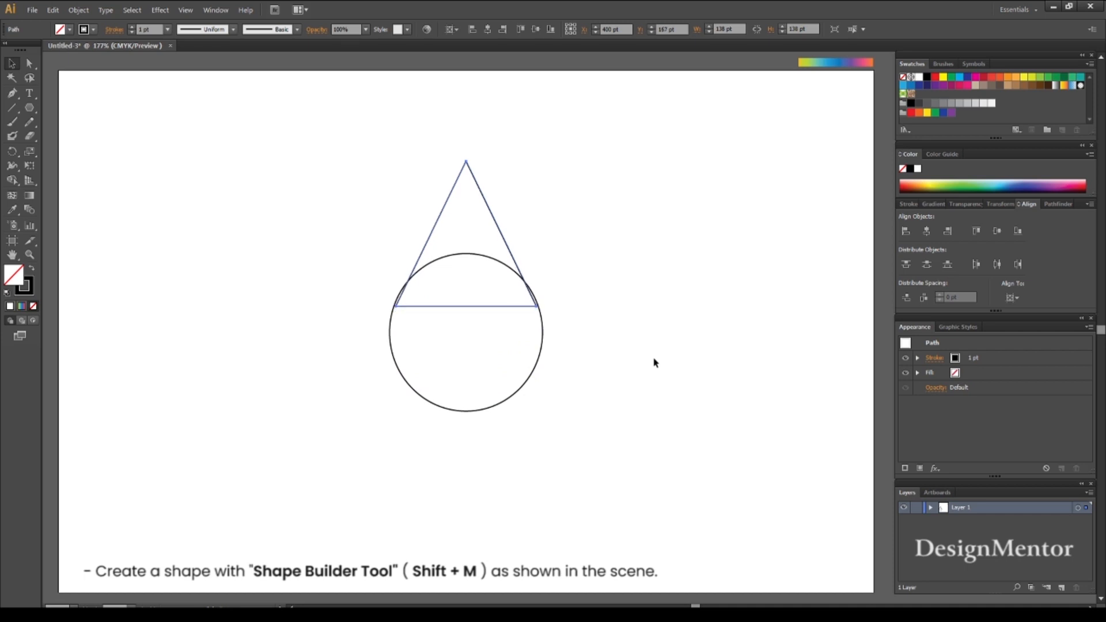
key("Up")
key("Up")
left_click(655, 362)
- Merge the circle and triangle into a single drop shape with the Shape Builder tool
left_click_drag(359, 217, 582, 398)
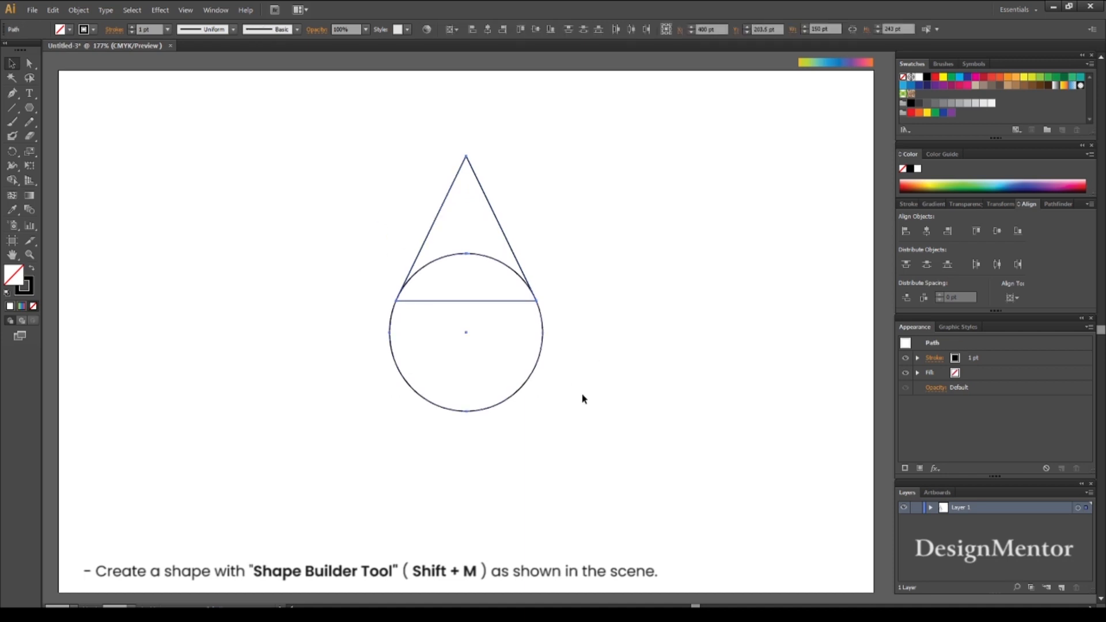
left_click(13, 166)
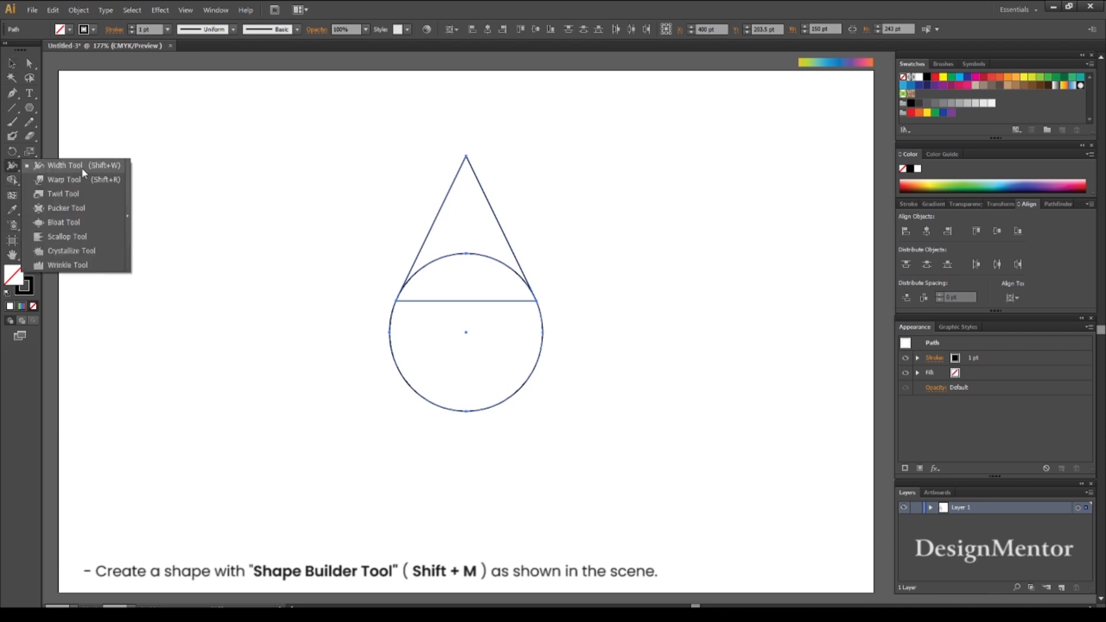
left_click_drag(12, 180, 89, 186)
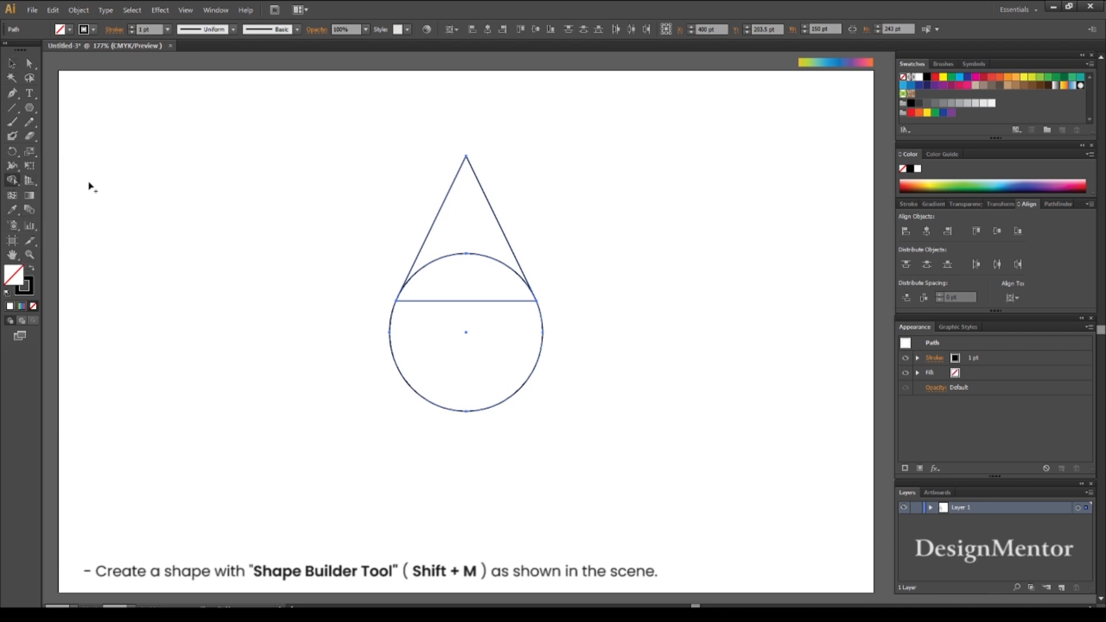
left_click_drag(464, 370, 462, 242)
left_click(12, 64)
left_click(242, 162)
left_click_drag(335, 125, 597, 469)
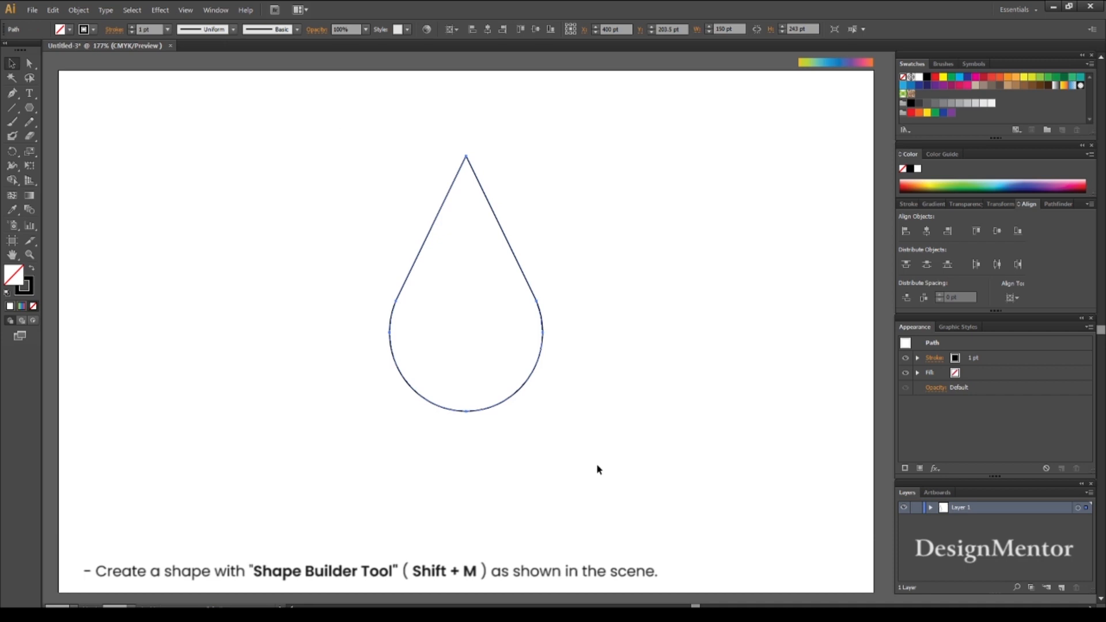
- Scale the drop proportionally about its center with Free Transform to about 71 × 116 pt
left_click(411, 150)
left_click_drag(350, 140, 625, 422)
key("e")
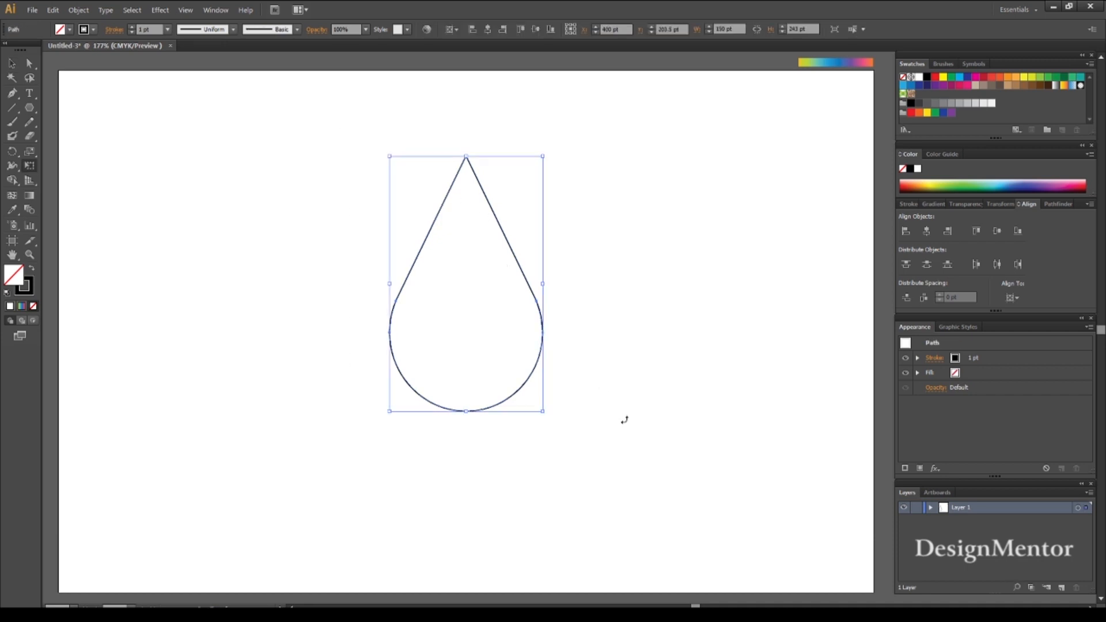
left_click_drag(542, 412, 510, 358)
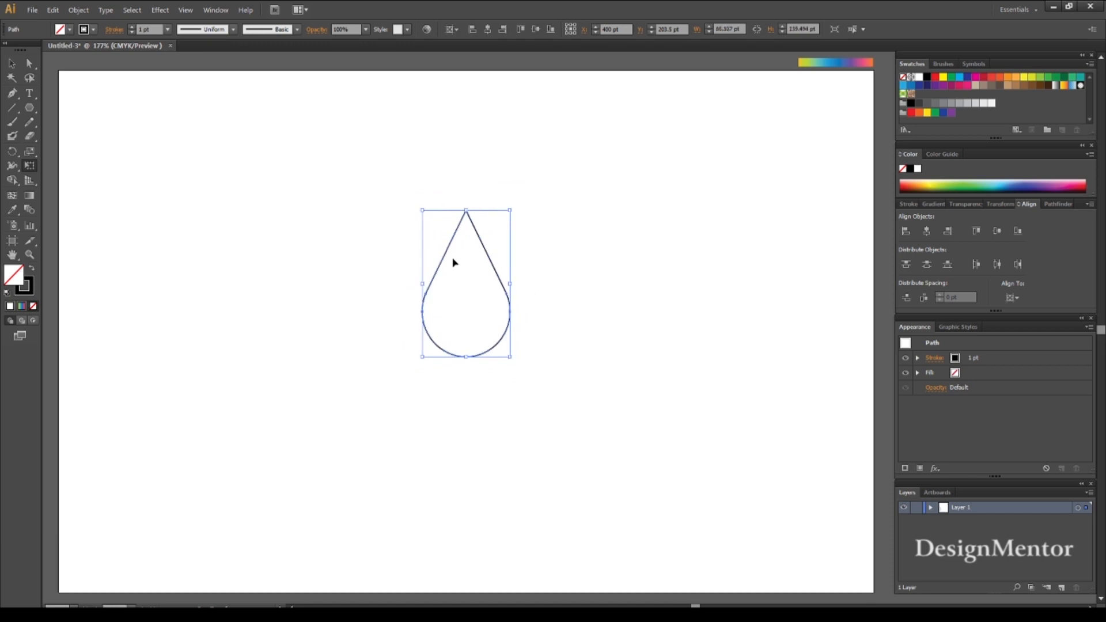
left_click(11, 63)
left_click(248, 121)
key("ctrl+a")
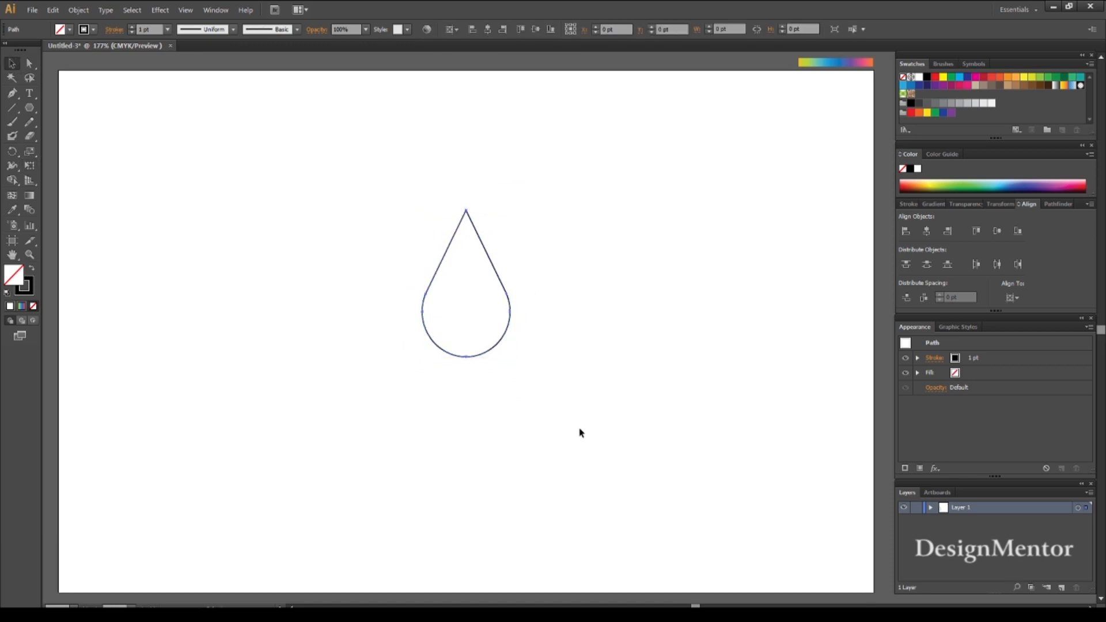
key("e")
left_click_drag(509, 359, 503, 345)
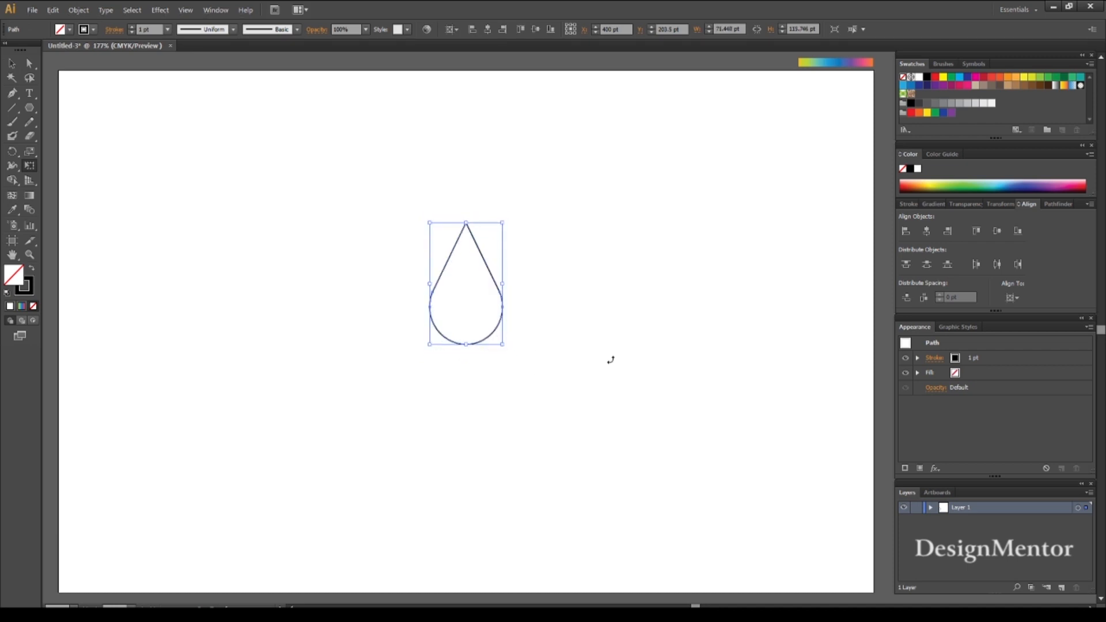
- Move the drop straight down toward the lower part of the artboard, to Y 363.5 pt
key("v")
left_click(616, 323)
left_click_drag(395, 190, 551, 372)
key("shift+Down")
key("shift+Down")
key("shift+Down")
key("shift+Down")
key("shift+Down")
key("shift+Down")
key("shift+Down")
key("shift+Down")
key("shift+Down")
key("shift+Down")
key("shift+Down")
key("shift+Down")
key("shift+Down")
key("shift+Down")
key("shift+Down")
key("shift+Down")
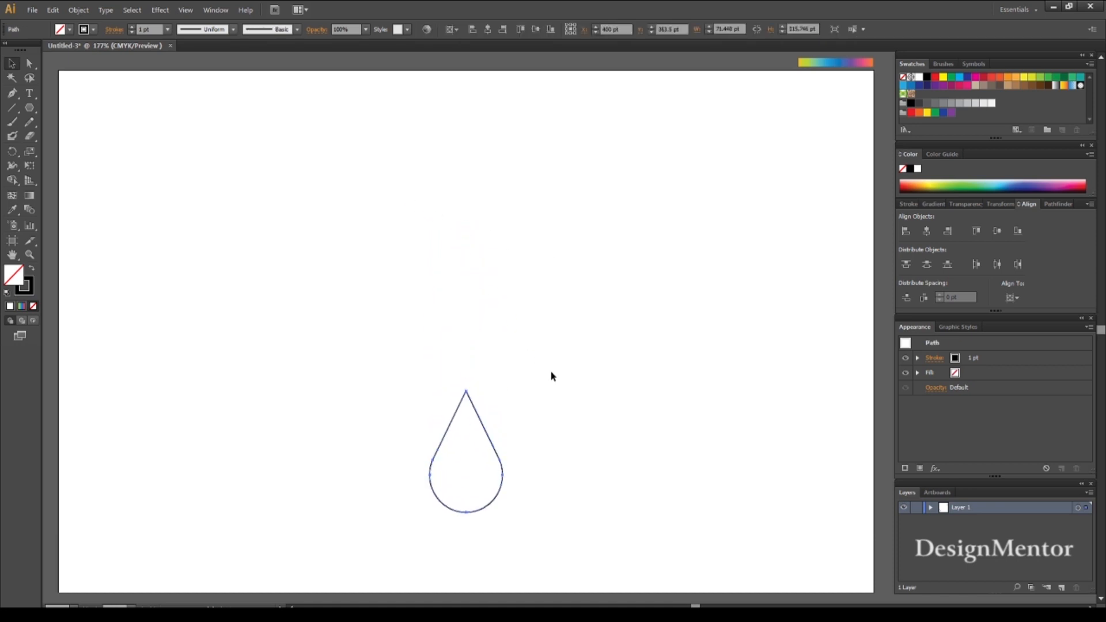
left_click(551, 373)
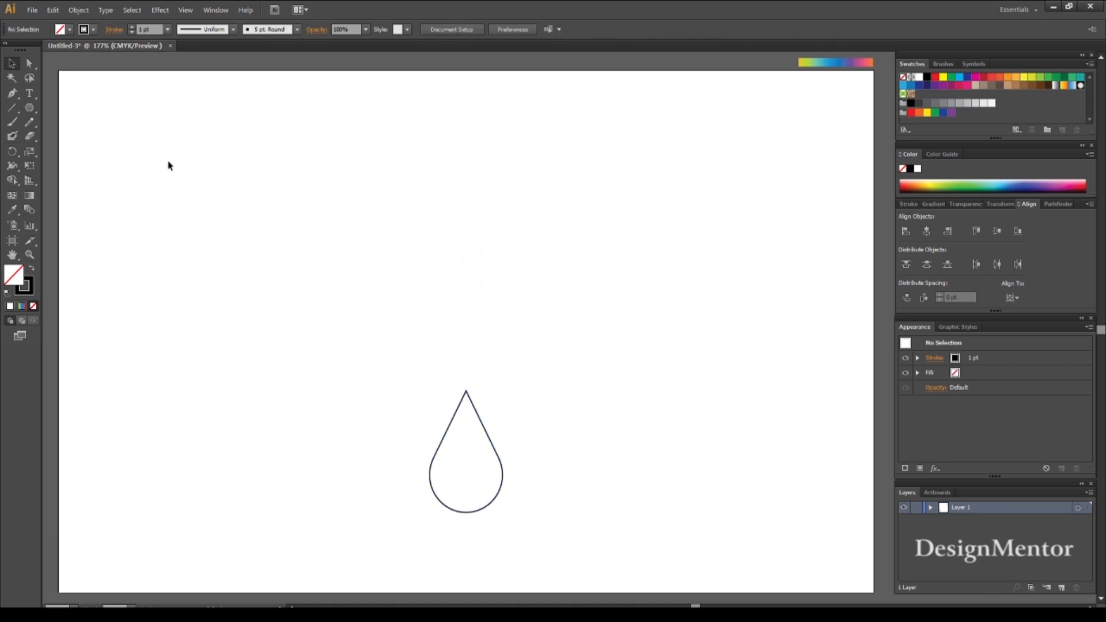
- Draw a horizontal line with a red stroke above the drop, about 122 pt long
left_click(69, 29)
left_click(39, 49)
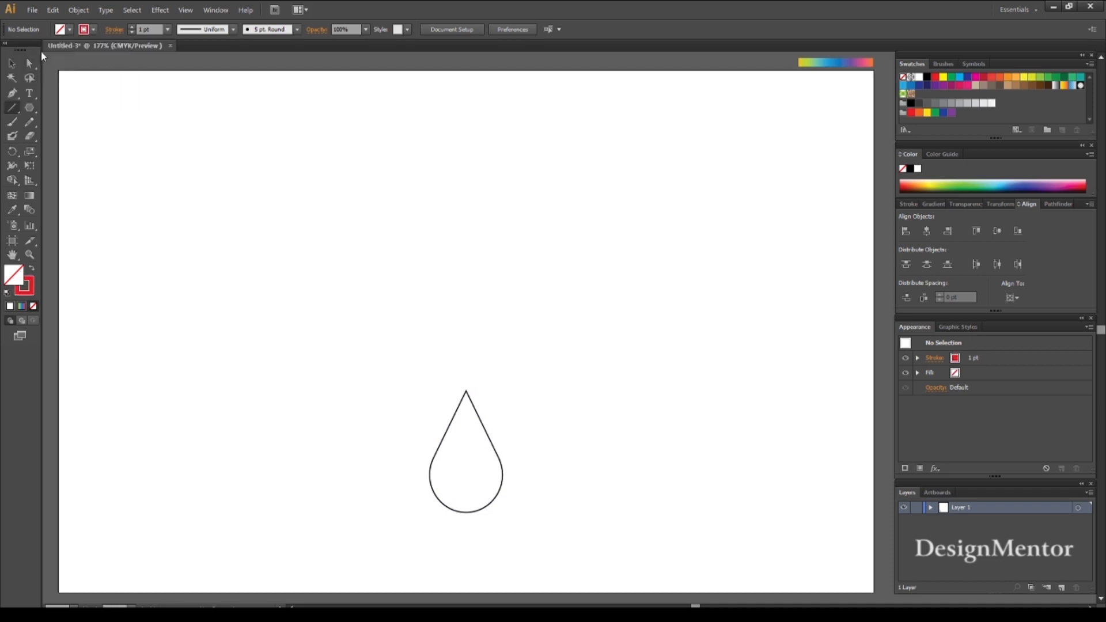
left_click_drag(403, 310, 529, 310)
- Center the red line horizontally and vertically on the artboard
key("v")
left_click(486, 280)
left_click(485, 310)
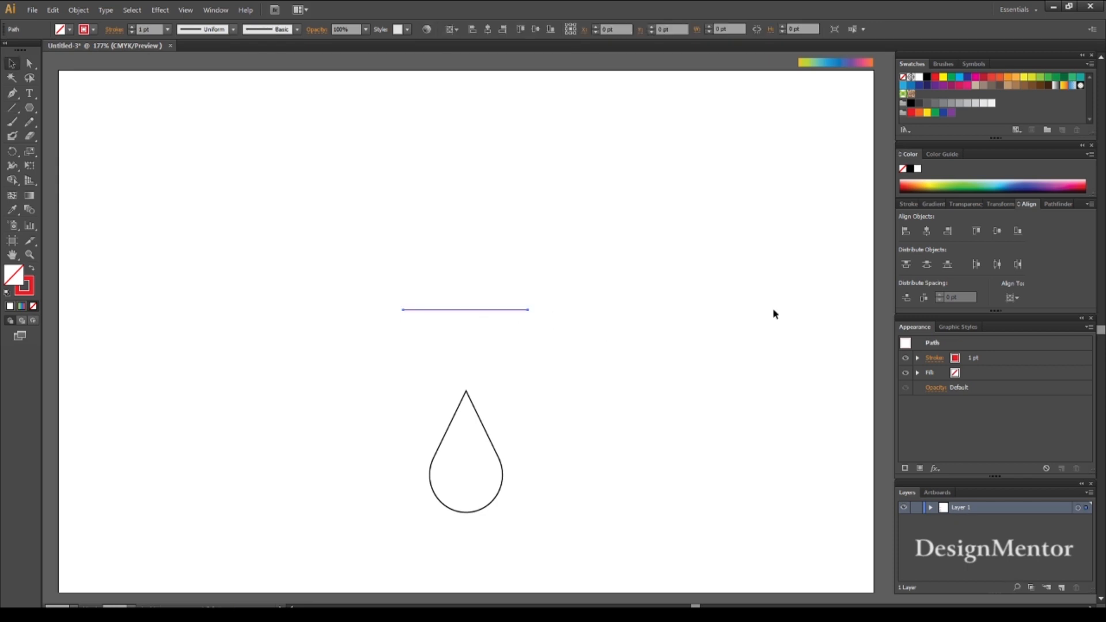
left_click(1002, 232)
left_click(496, 306)
left_click(499, 332)
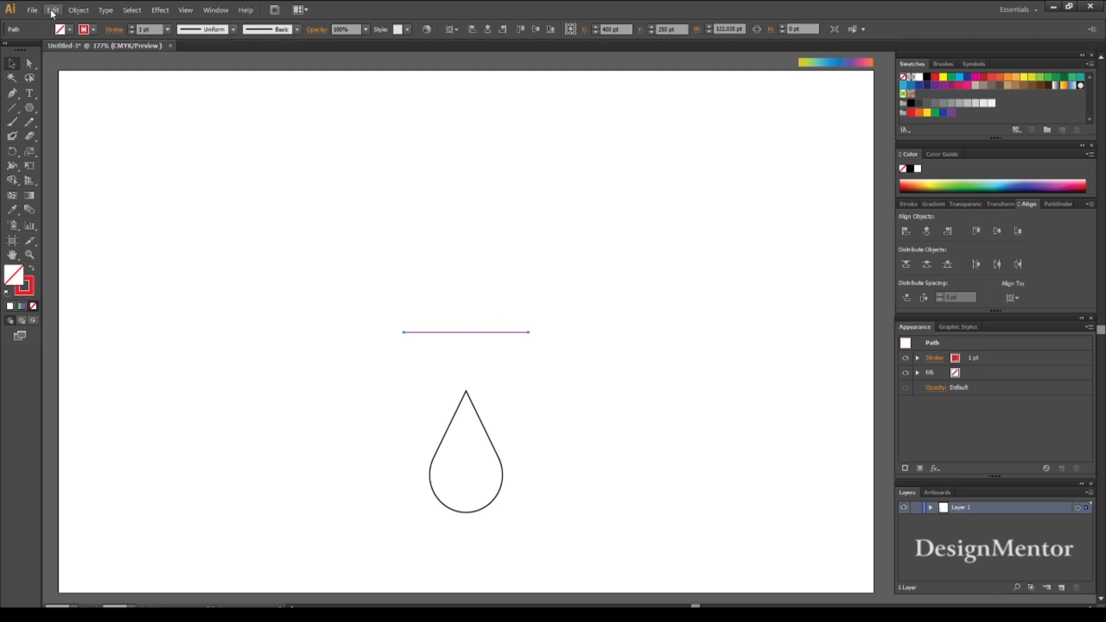
- Duplicate the red line in place and rotate the copy 90° to form a centered cross
left_click(52, 9)
left_click(79, 68)
left_click(52, 10)
left_click(96, 94)
key("e")
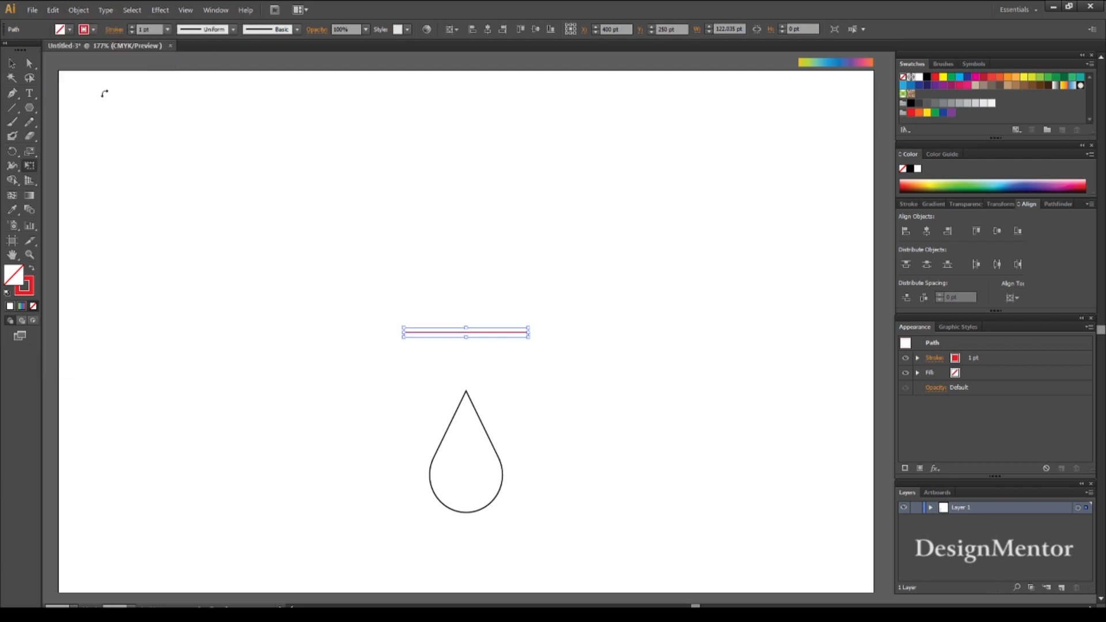
left_click_drag(535, 312, 465, 387)
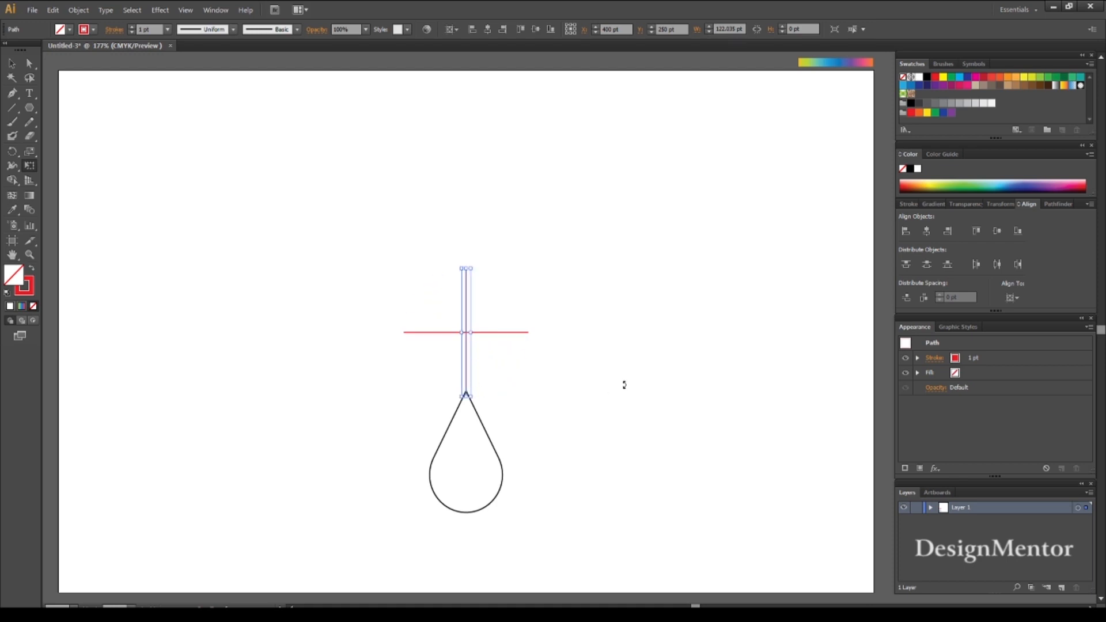
key("v")
left_click(639, 422)
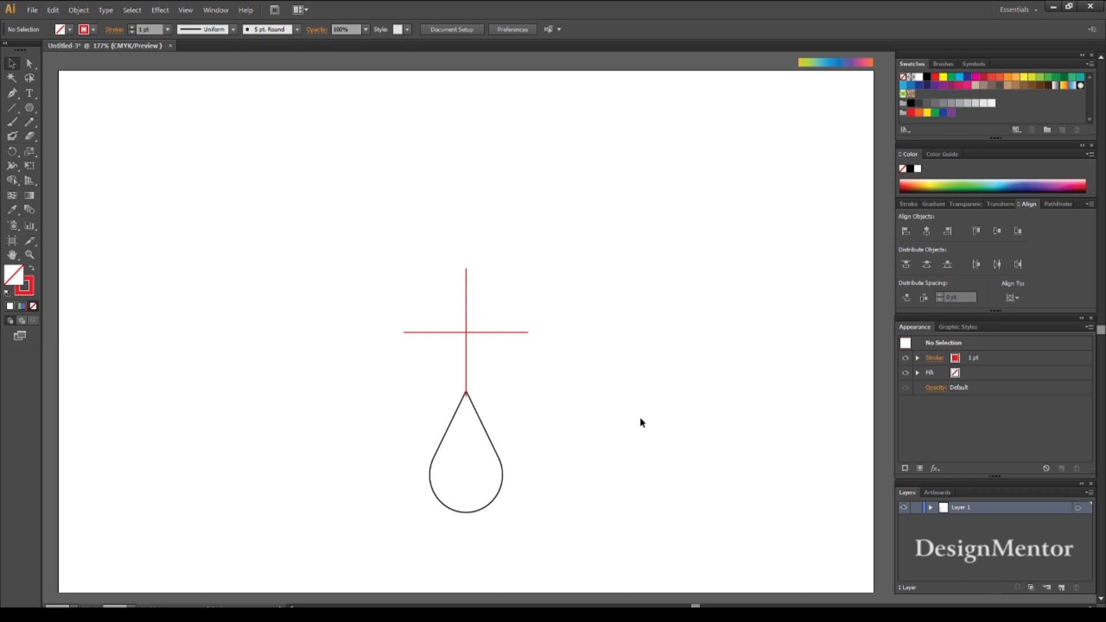
- Move the drop straight up so its tip sits just below the center of the red cross, at Y 322.5 pt
left_click(499, 458)
key("shift+Up")
key("shift+Up")
key("shift+Up")
key("shift+Up")
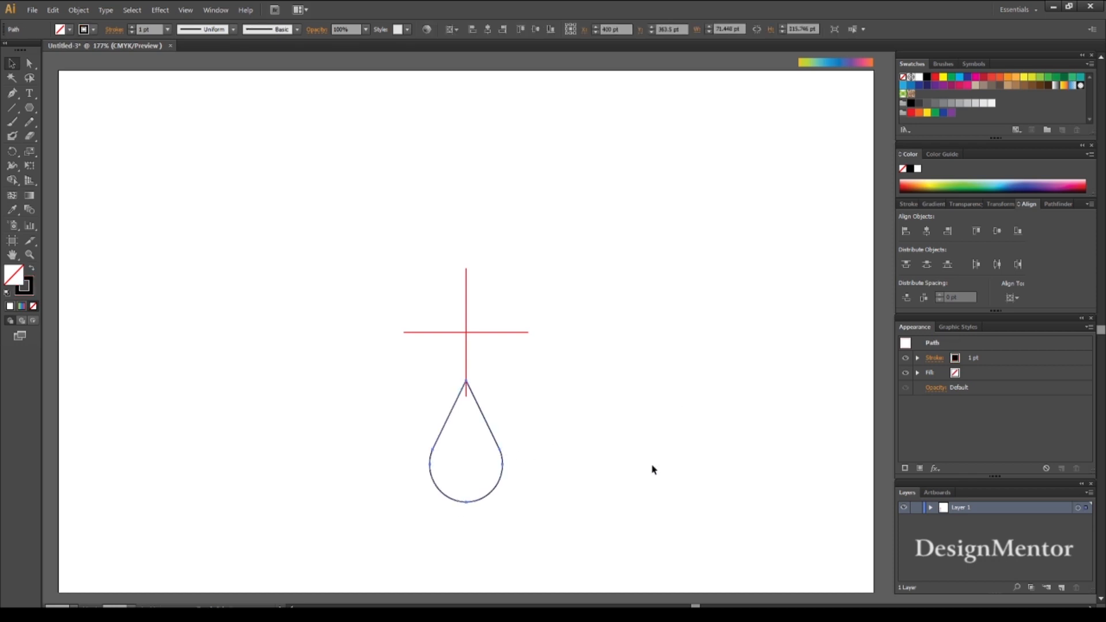
key("shift+Up")
key("shift+Up")
key("shift+Up")
key("shift+Up")
key("shift+Up")
key("Up")
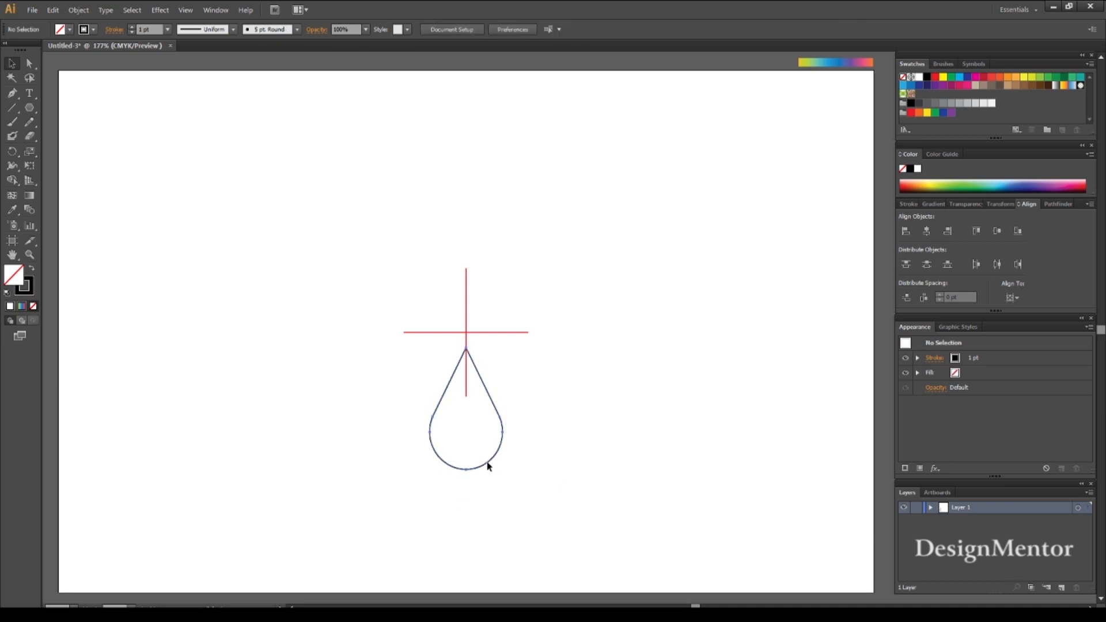
- Rotate a copy of the drop 120° around the cross's center and repeat it once for three evenly spaced drops
left_click(12, 151)
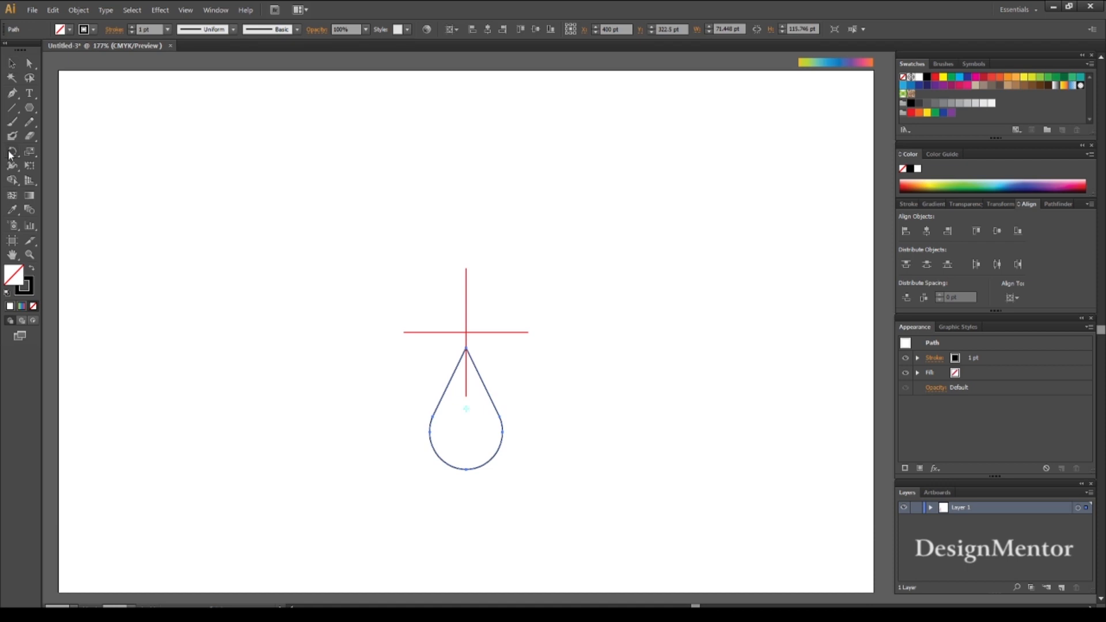
left_click(467, 332, "alt")
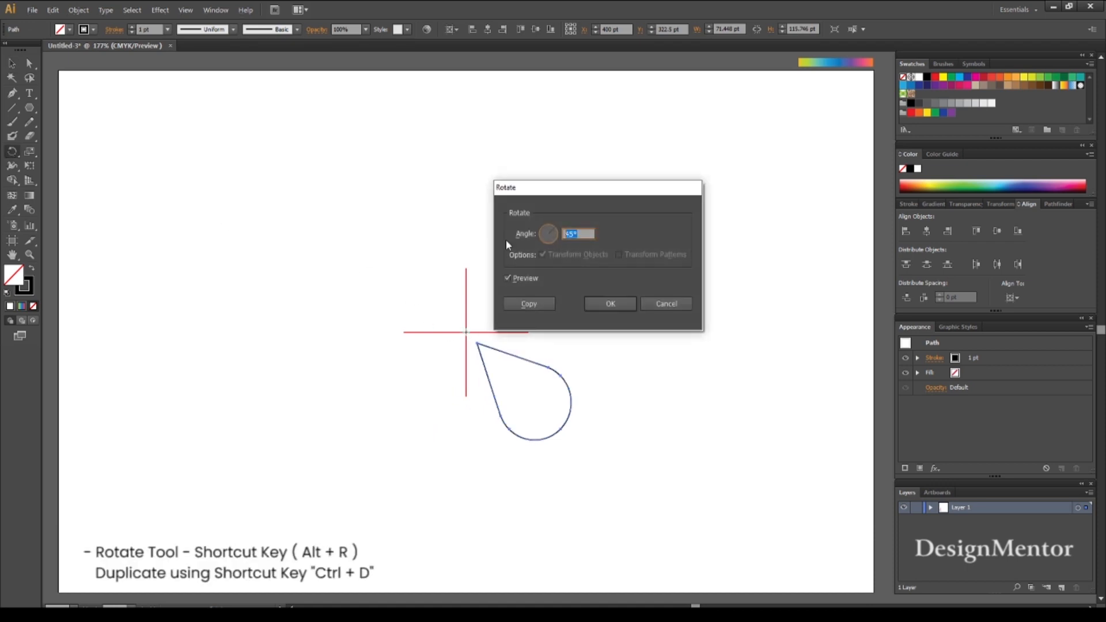
type("120")
left_click(531, 303)
key("ctrl+d")
key("v")
left_click(667, 388)
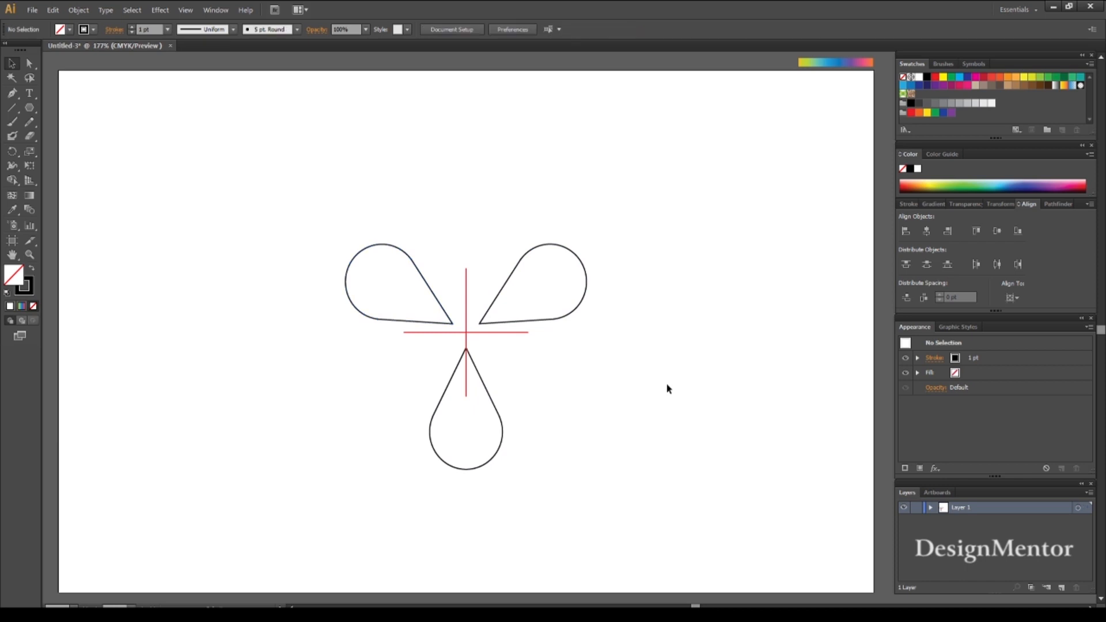
- Select the three drops around the cross and group them
left_click(450, 320)
left_click(497, 301, "shift")
left_click(497, 415, "shift")
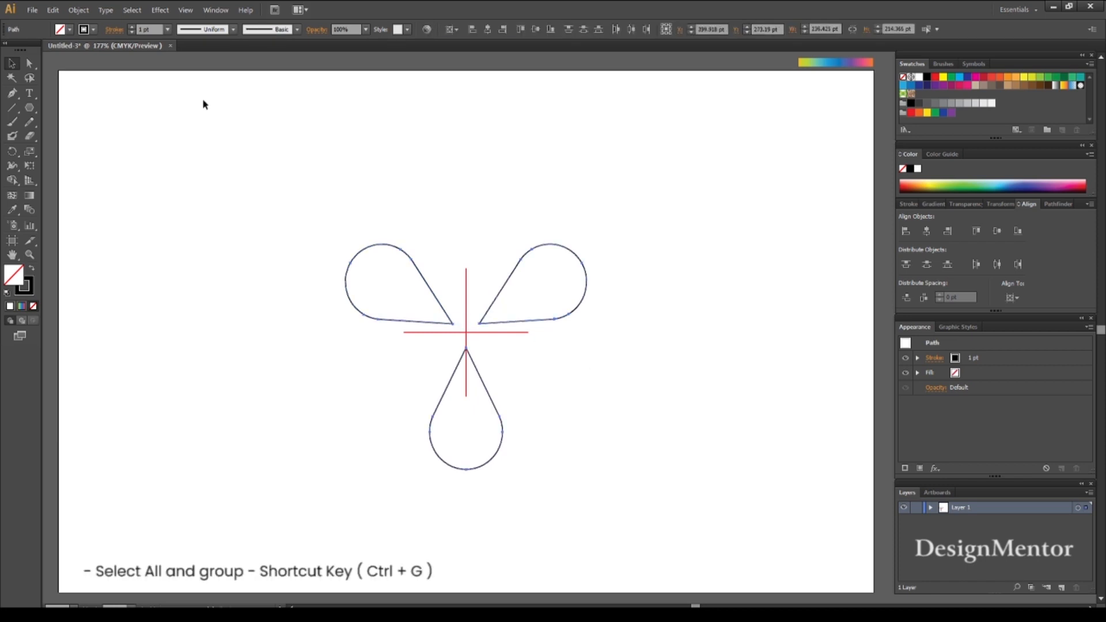
left_click(80, 10)
left_click(109, 53)
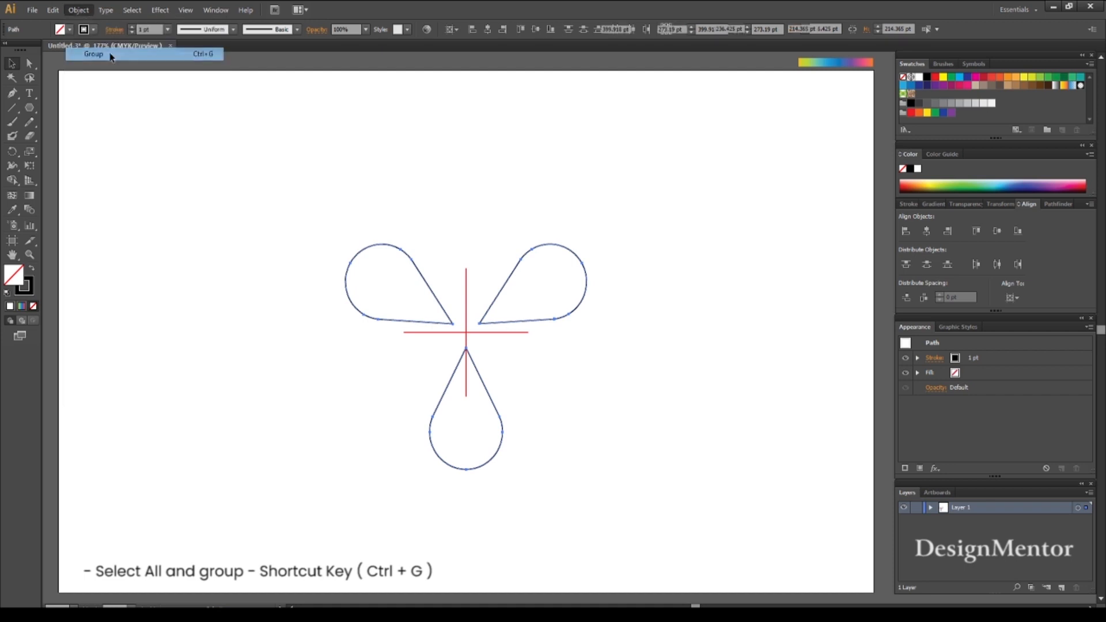
left_click(543, 247)
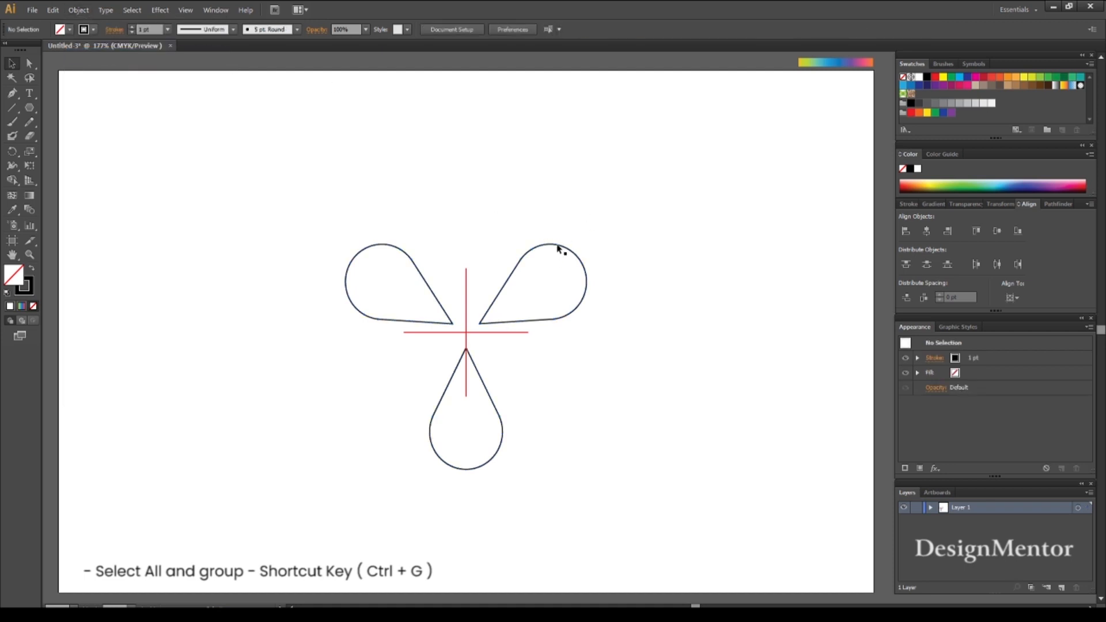
- Move the drop group straight up to Y 113.19 pt, close to the artboard's upper edge
left_click(558, 248)
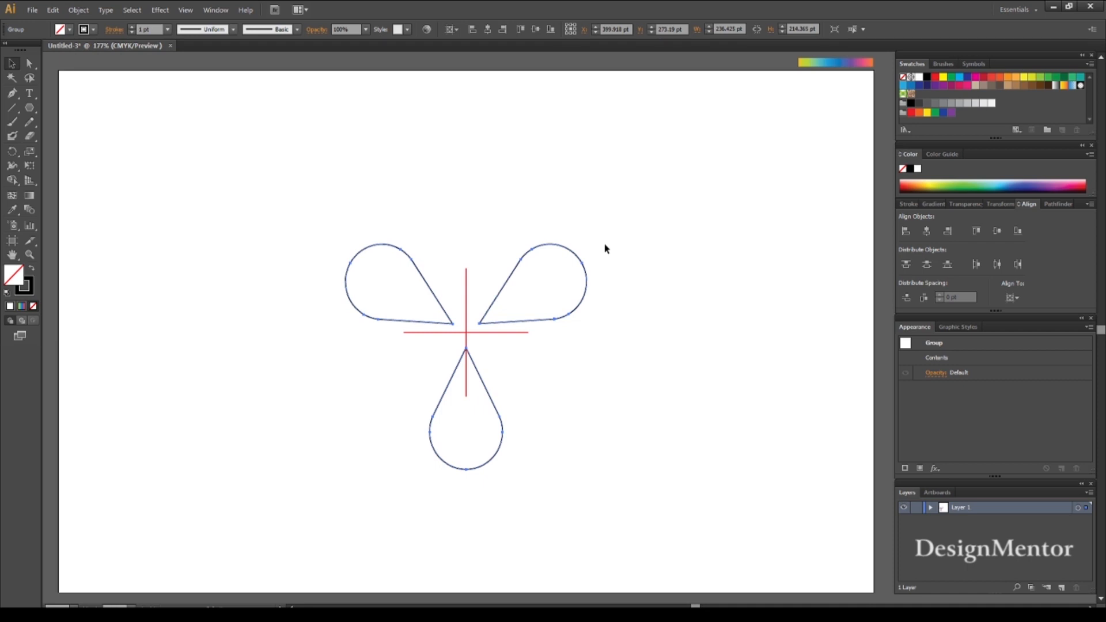
key("Up")
key("Up")
key("Up")
key("Up")
key("Up")
key("Up")
key("Up")
key("Up")
key("Up")
key("Up")
key("Up")
key("Up")
key("Up")
key("Up")
key("Up")
key("Up")
key("Up")
key("Up")
key("Up")
key("Up")
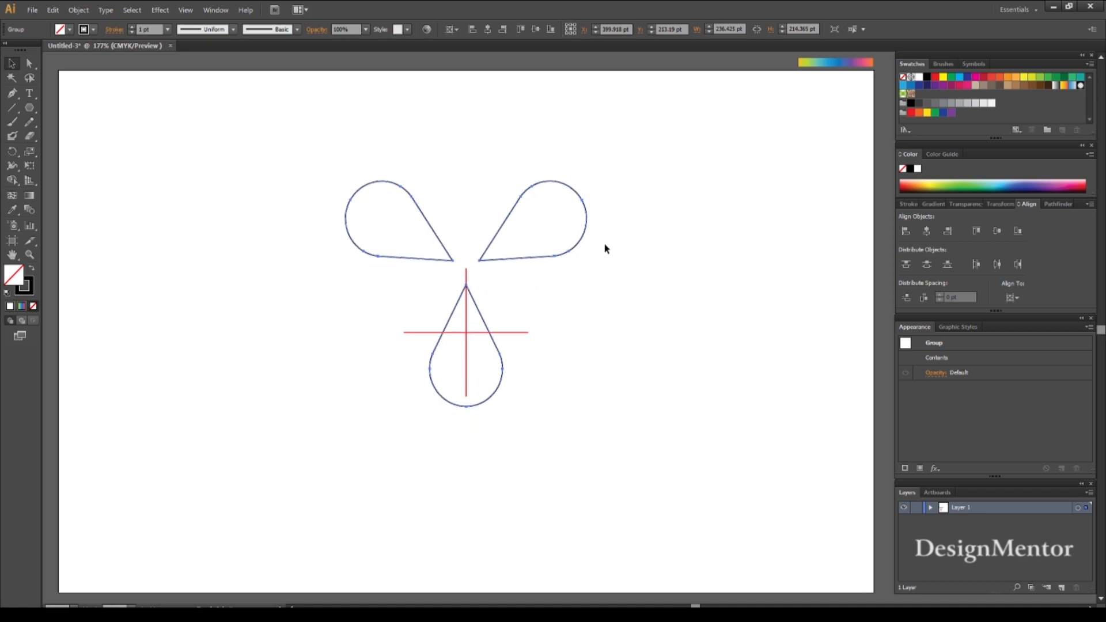
key("Up")
key("Up")
key("Up")
key("Up")
key("Up")
key("Up")
key("Up")
key("Up")
key("Up")
key("Up")
key("Up")
key("Up")
key("Up")
key("Up")
key("Up")
key("Up")
key("Up")
key("Up")
key("Up")
key("Up")
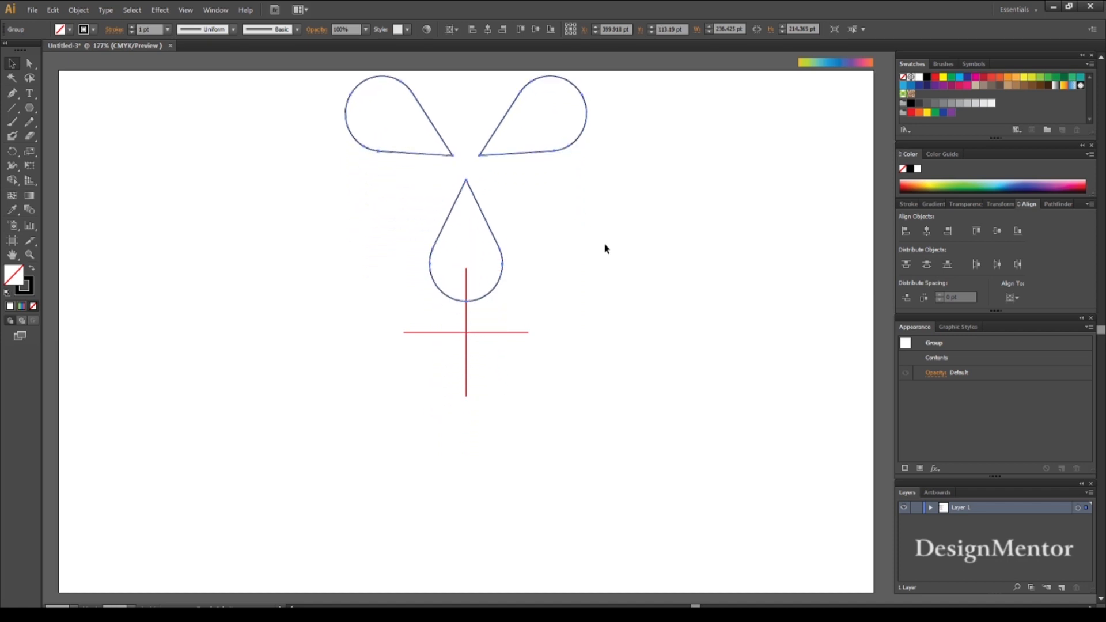
left_click(605, 249)
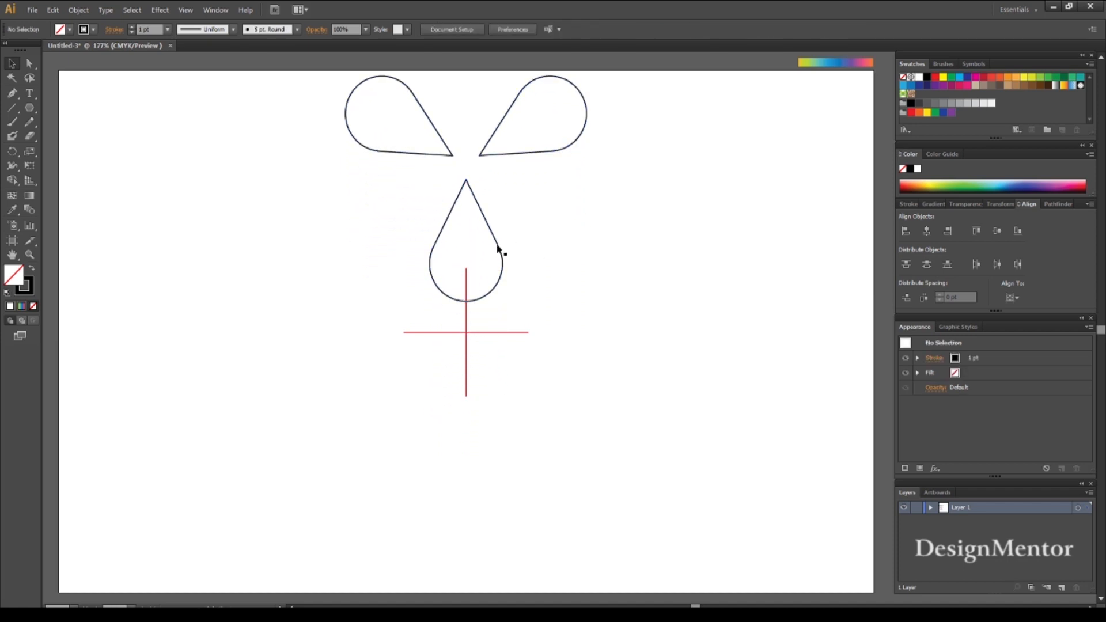
- Scale the drop group down proportionally around its center to about 170.5 pt wide with Free Transform
left_click(498, 247)
key("e")
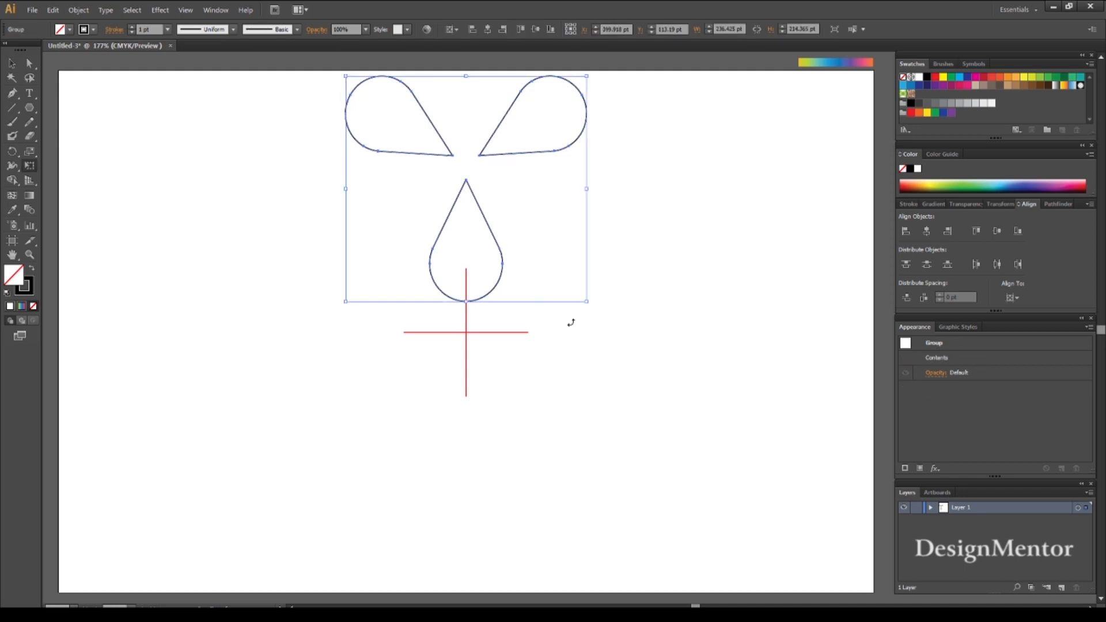
left_click_drag(587, 302, 554, 268)
key("v")
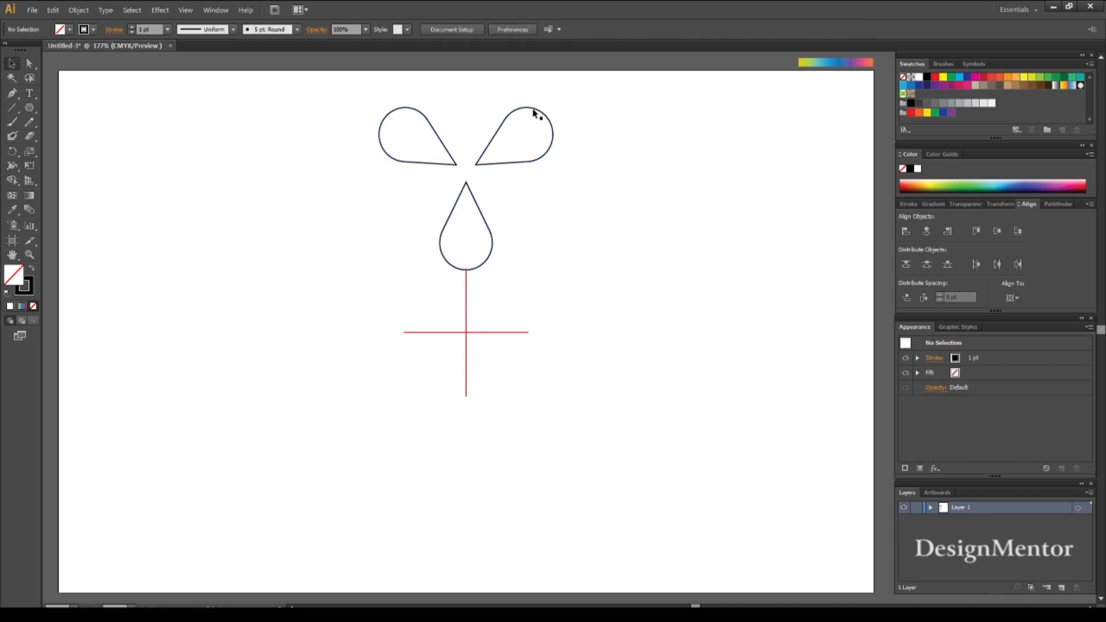
- Move the scaled drop group straight up 30 pt to Y 83.19 pt
key("shift+Up")
key("shift+Up")
key("shift+Up")
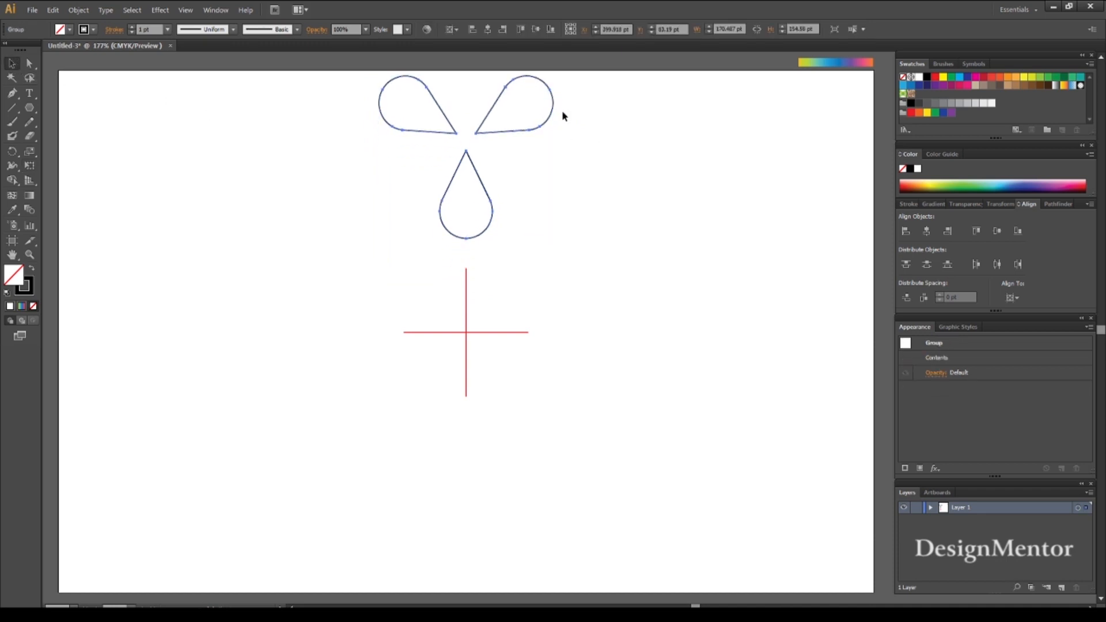
left_click(583, 174)
- Fill the drop group with the sample bar's gradient, running vertically from yellow-green at the bottom to orange at the top
left_click(481, 134)
key("i")
left_click(834, 60)
key("g")
left_click_drag(466, 248, 464, 73)
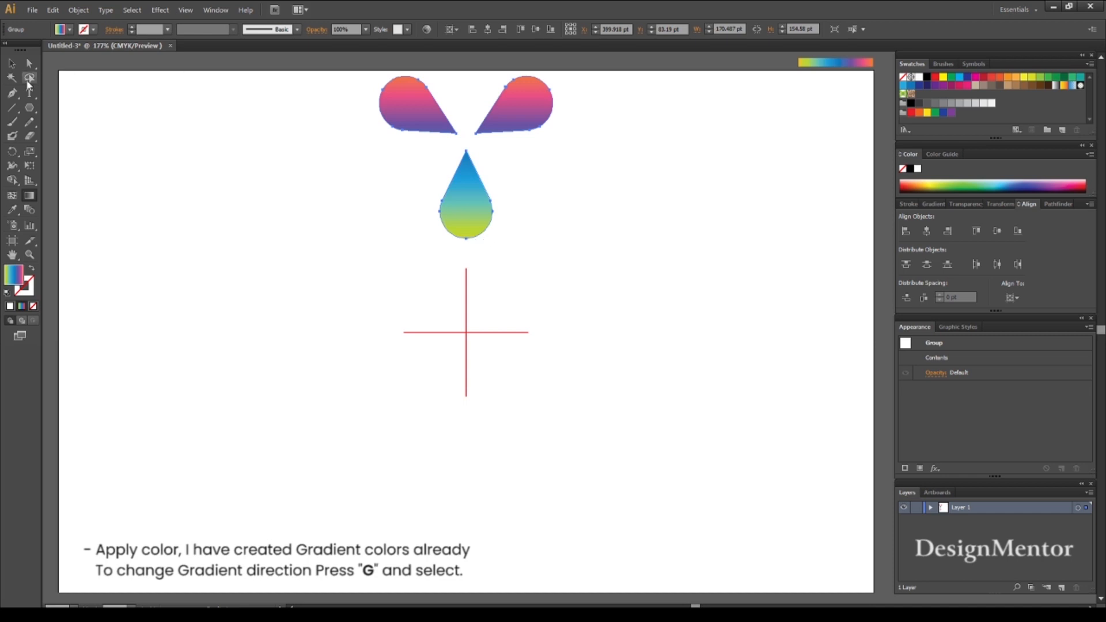
left_click(11, 64)
left_click(201, 153)
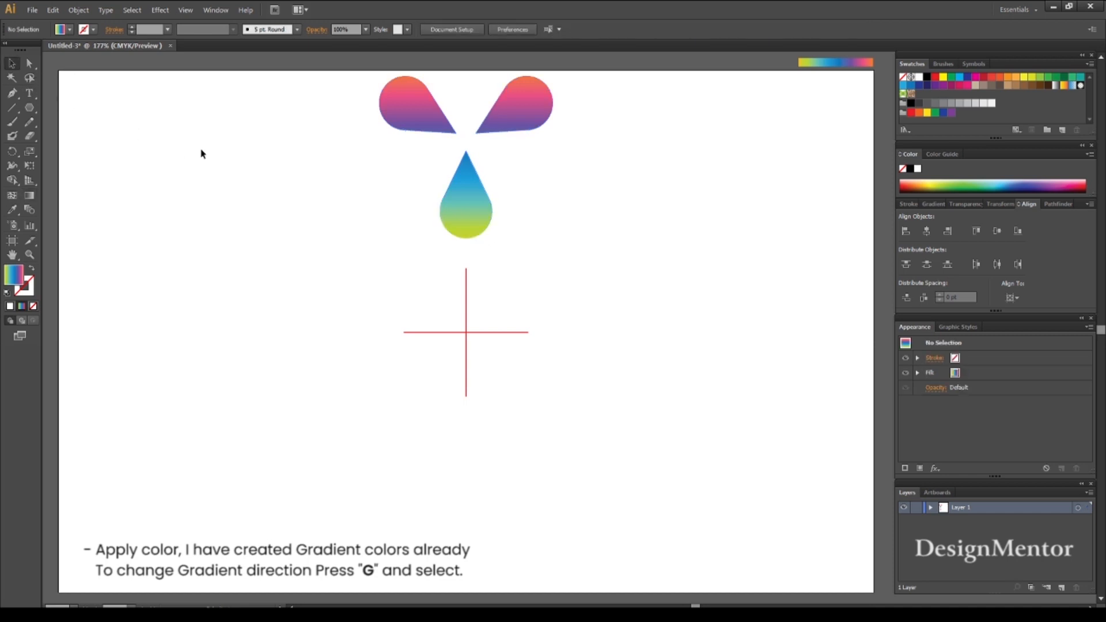
- Rotate a copy of the drop group 45° around the cross's center and repeat it until eight groups form a full ring
left_click(477, 217)
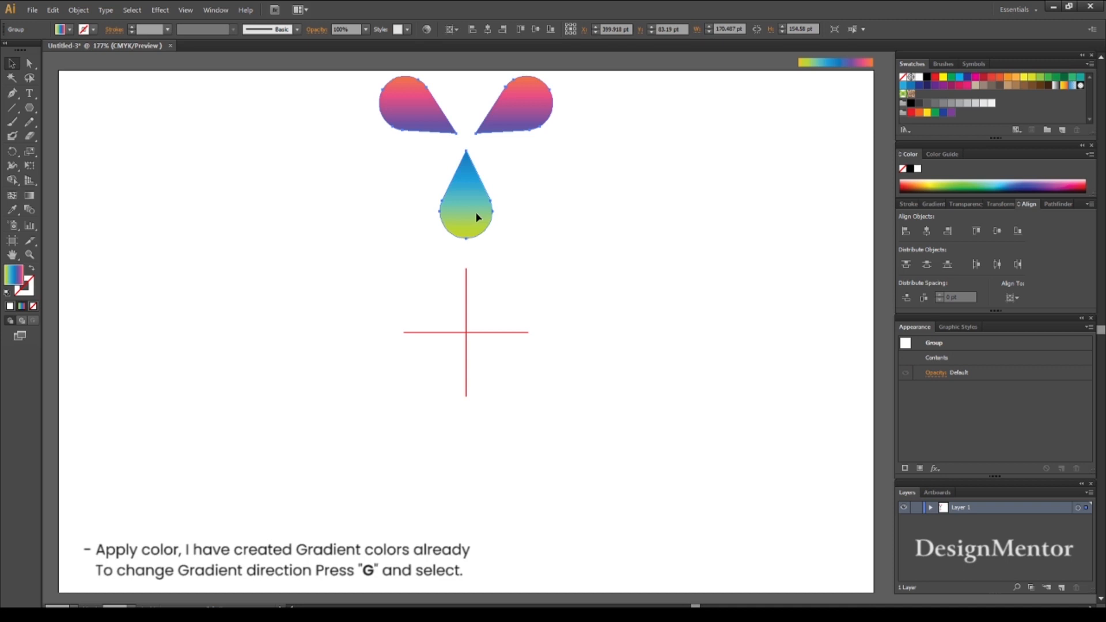
left_click(551, 229)
left_click(475, 222)
left_click(12, 151)
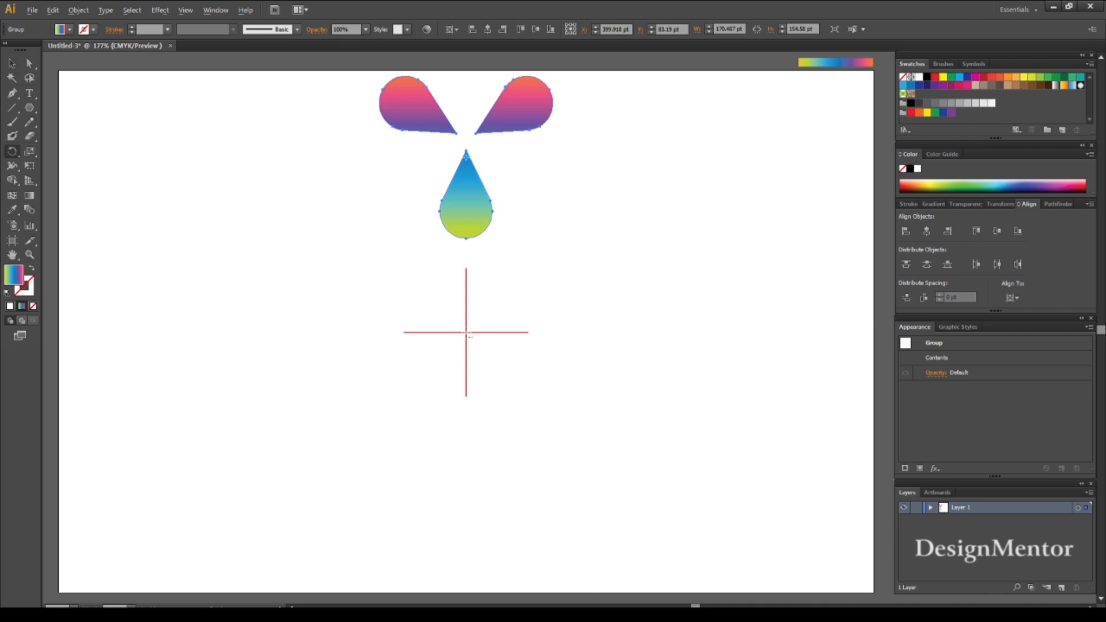
left_click(466, 333, "alt")
left_click(587, 235)
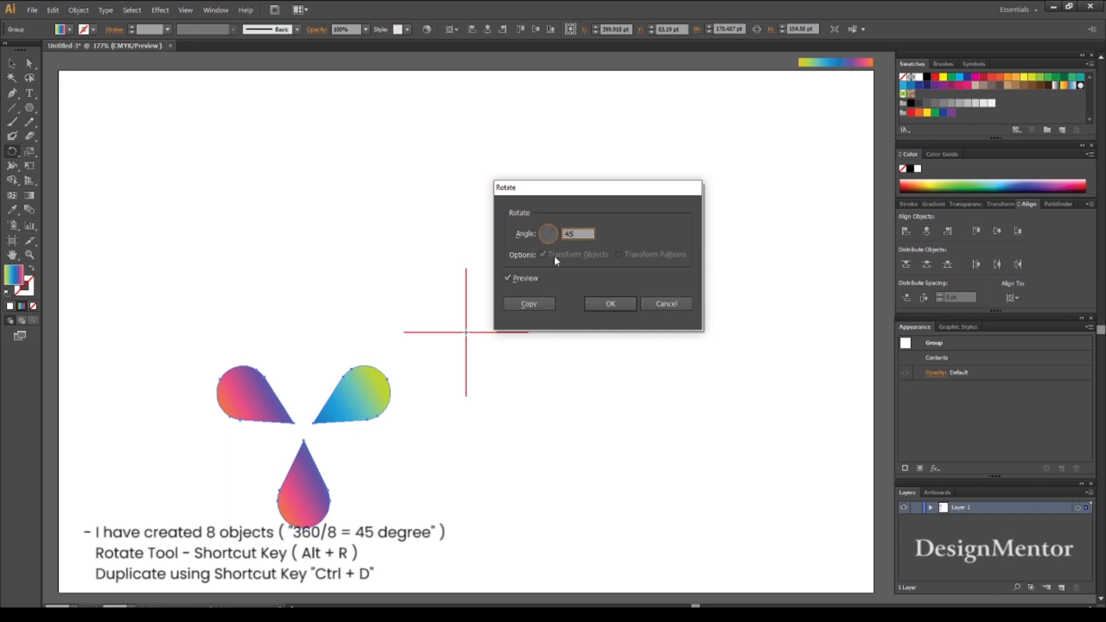
left_click(529, 304)
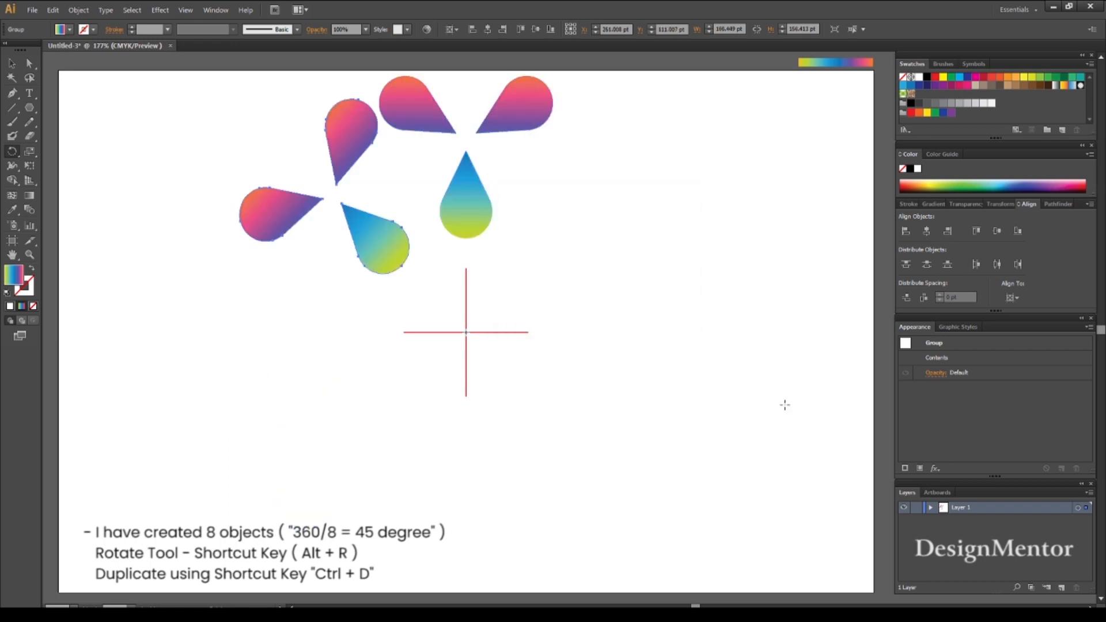
key("ctrl+d")
key("ctrl+d")
key("ctrl+d")
key("ctrl+d")
key("ctrl+d")
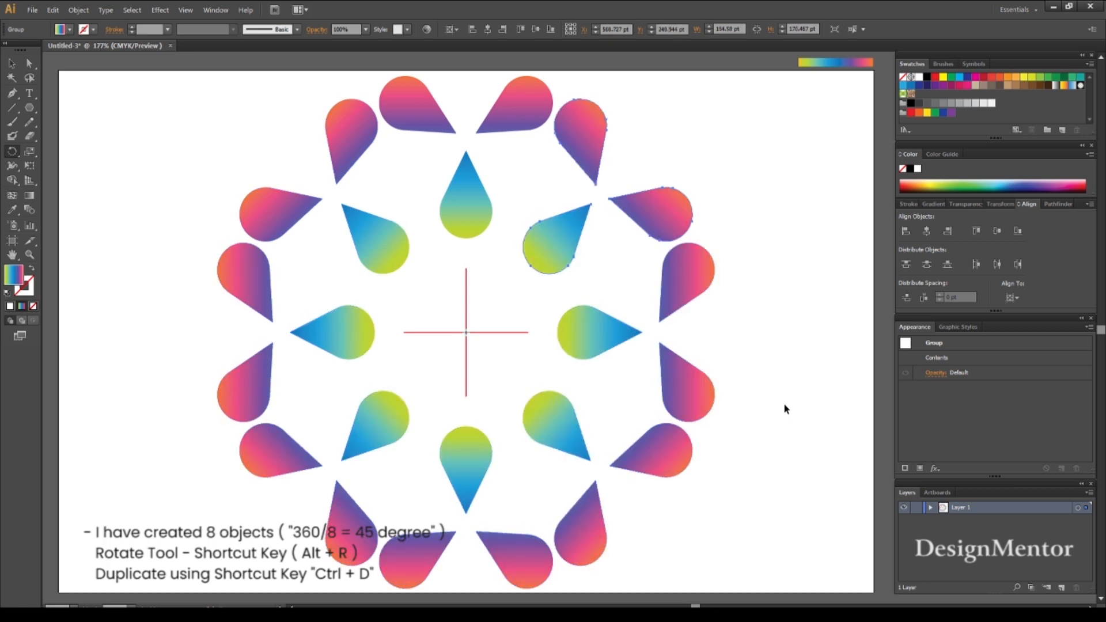
key("v")
left_click(544, 377)
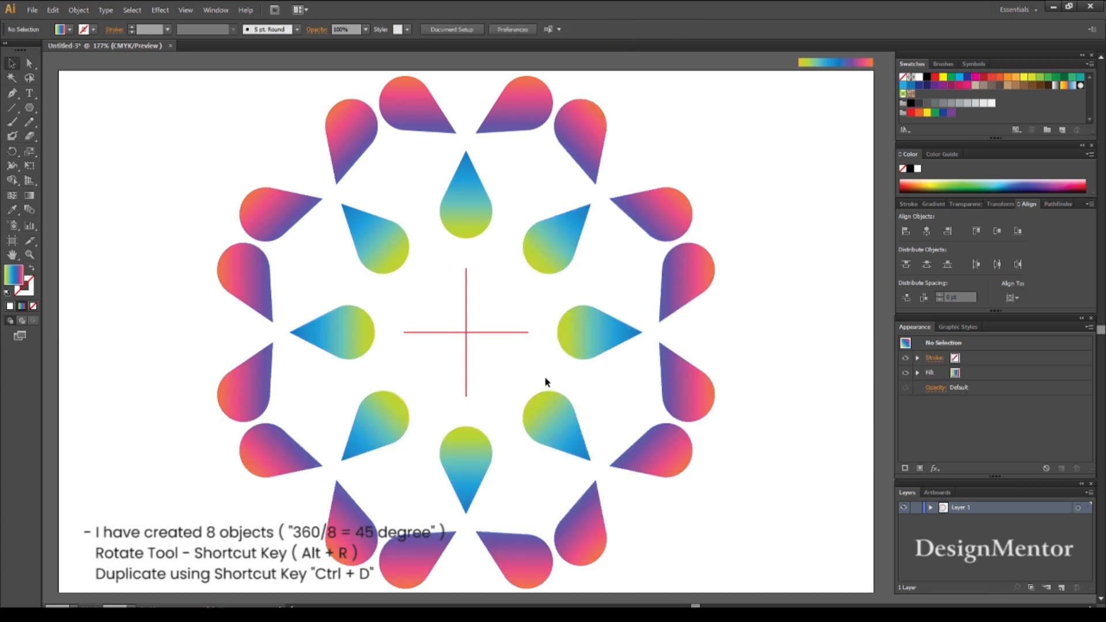
- Delete both red guide lines at the artboard's center
left_click(512, 333)
key("Delete")
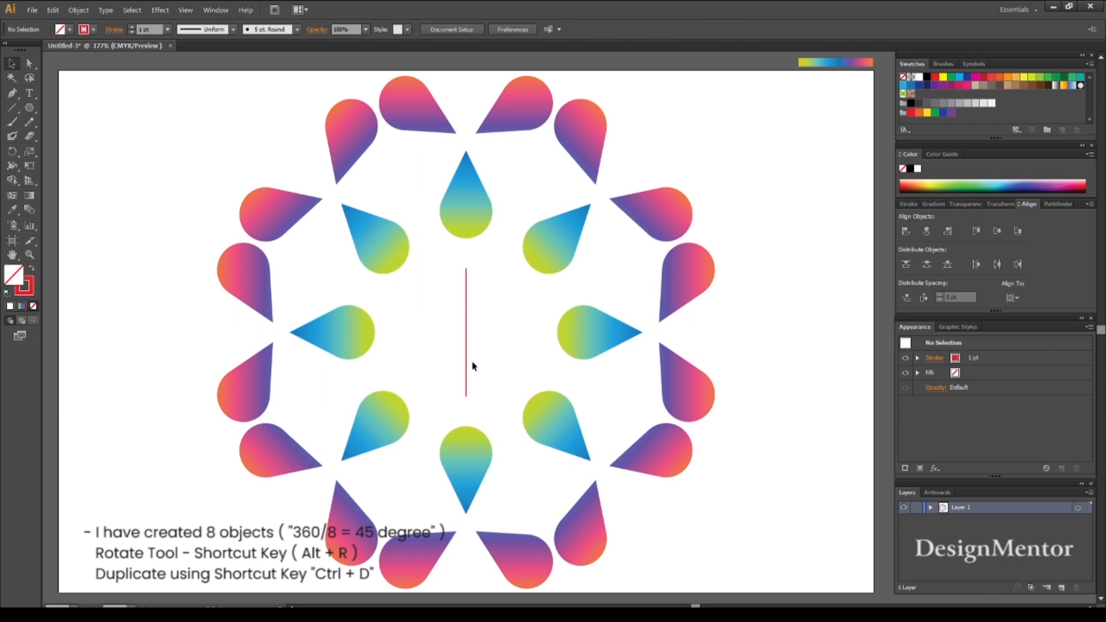
left_click(466, 369)
key("Delete")
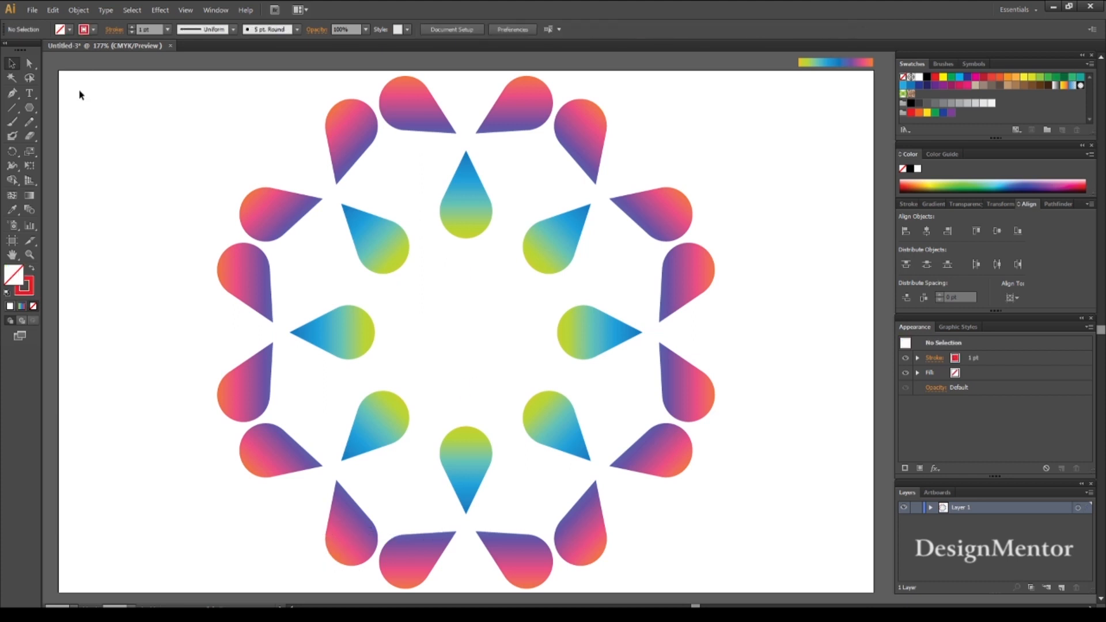
- Create an 800 × 500 pt rectangle with a black fill and no stroke
left_click(94, 30)
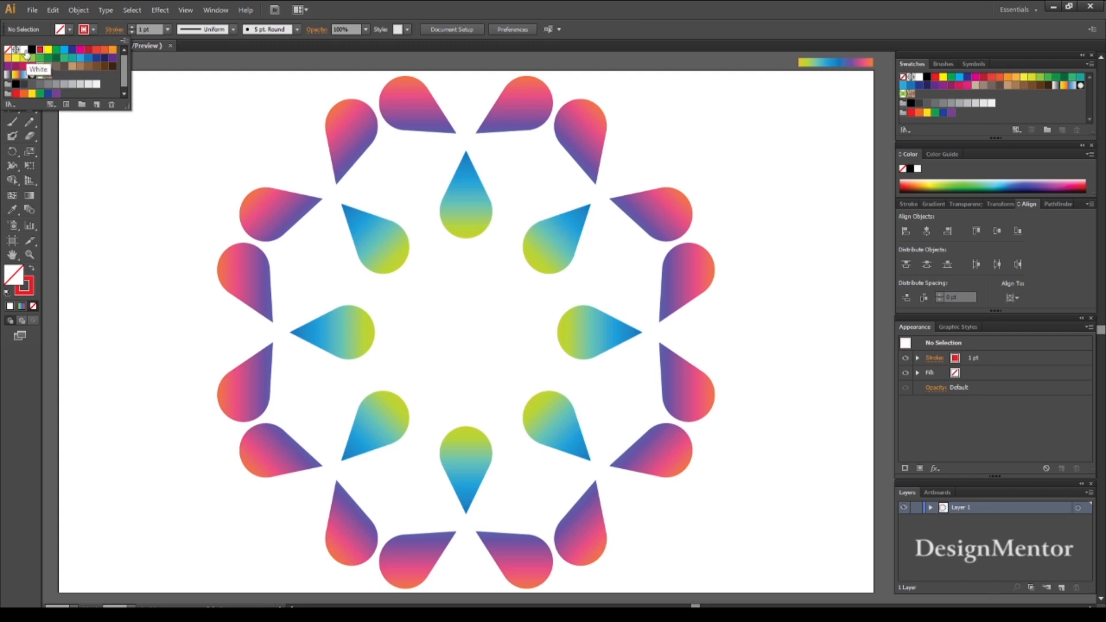
left_click(8, 49)
left_click(69, 30)
left_click(31, 50)
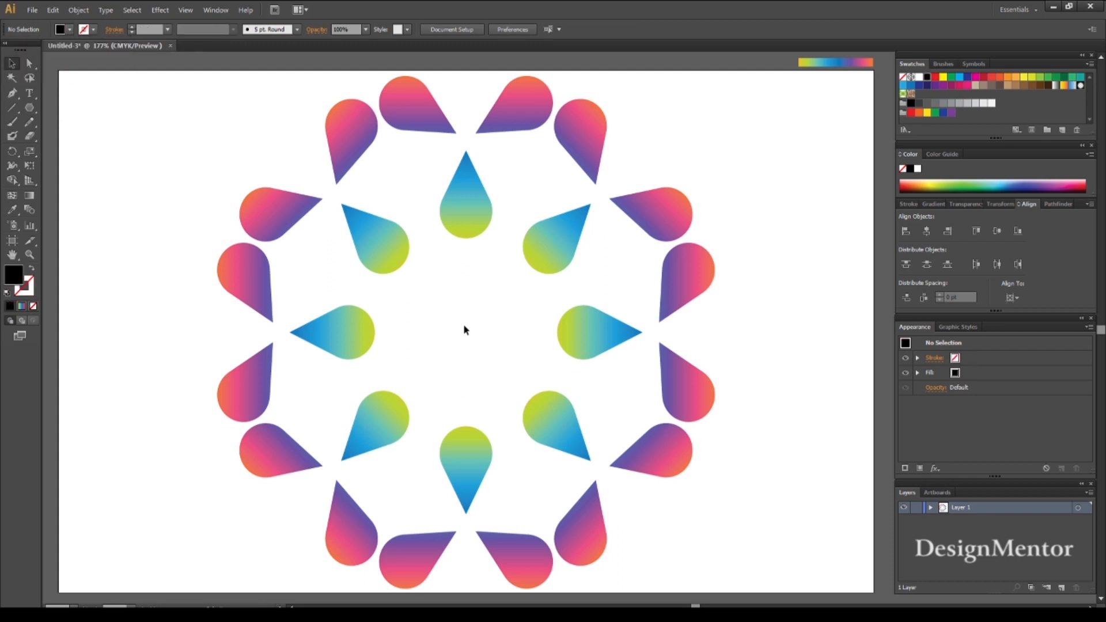
left_click(30, 108)
left_click(87, 108)
left_click(452, 333)
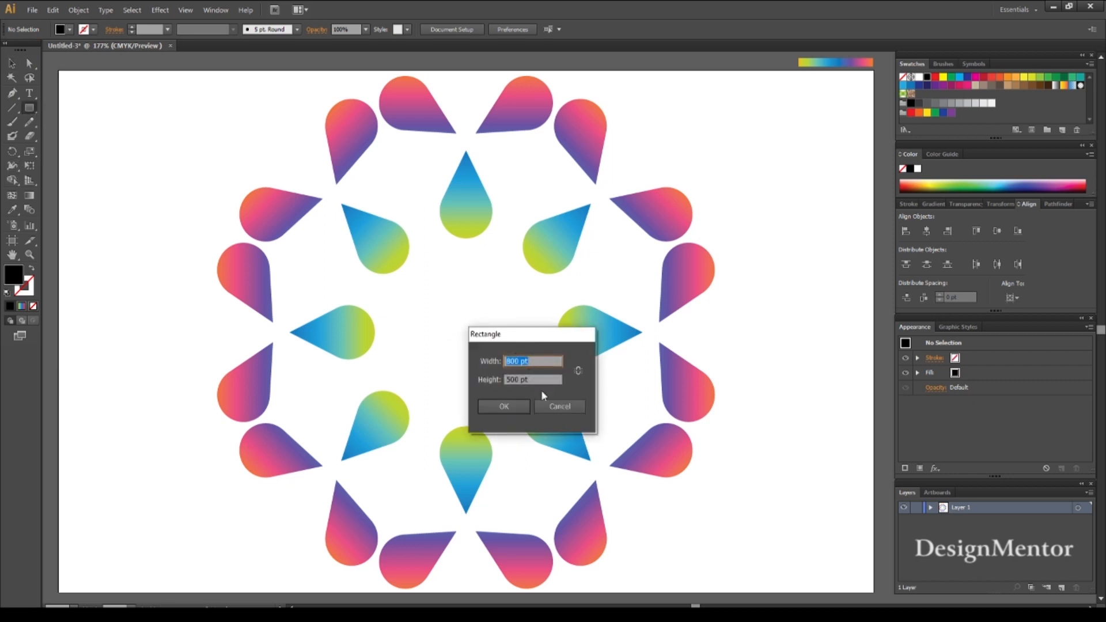
left_click(529, 406)
key("v")
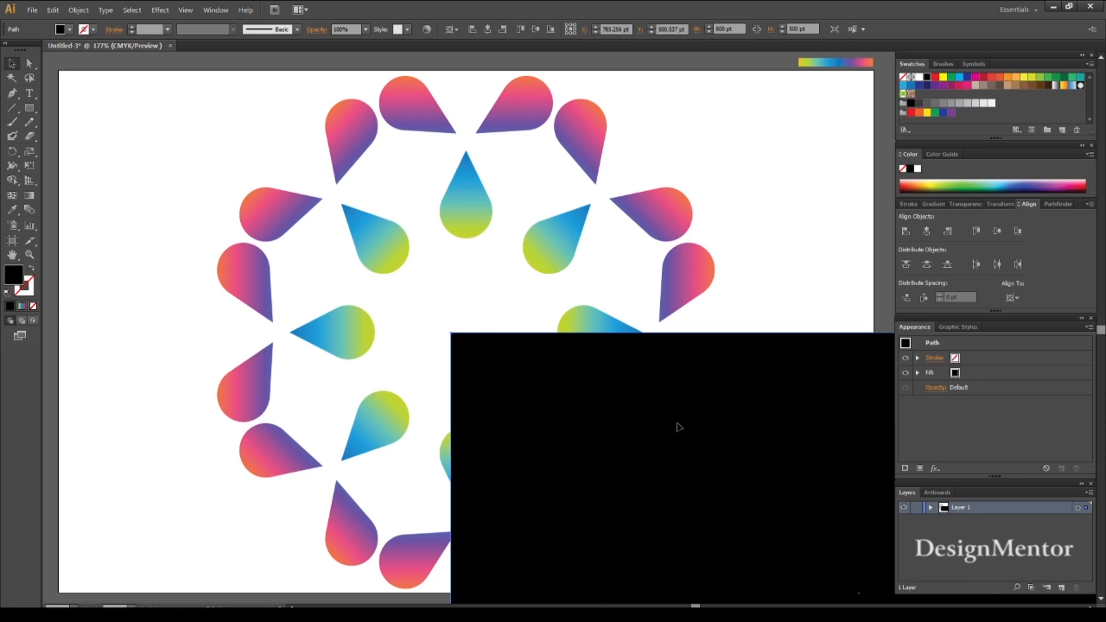
- Send the black rectangle to the back and center it horizontally and vertically on the artboard
right_click(677, 424)
mouse_move(765, 591)
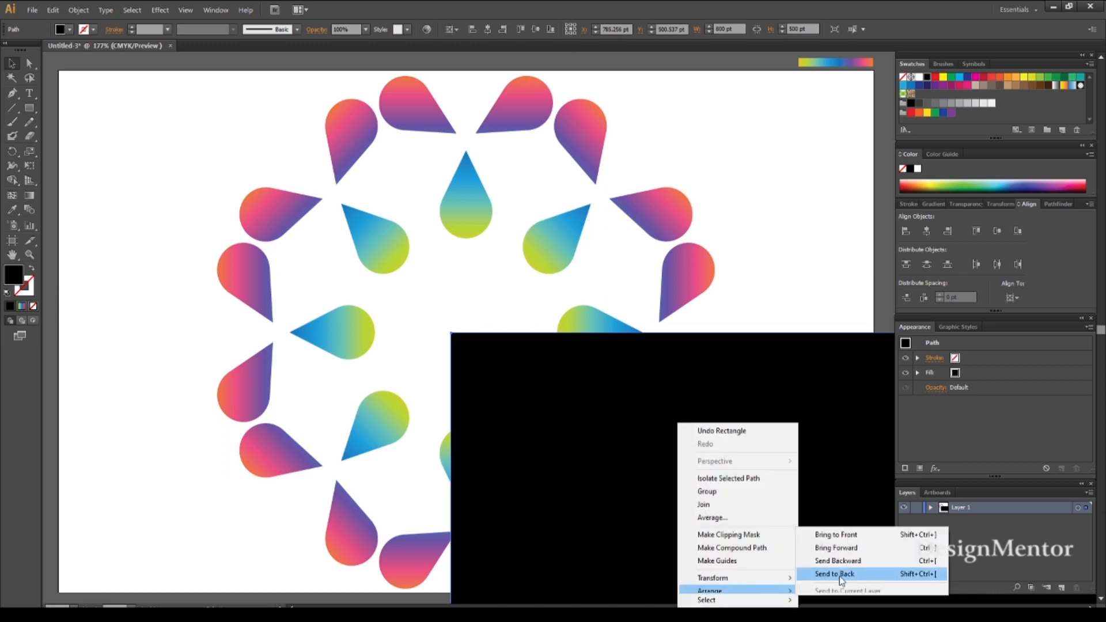
left_click(839, 574)
left_click(978, 231)
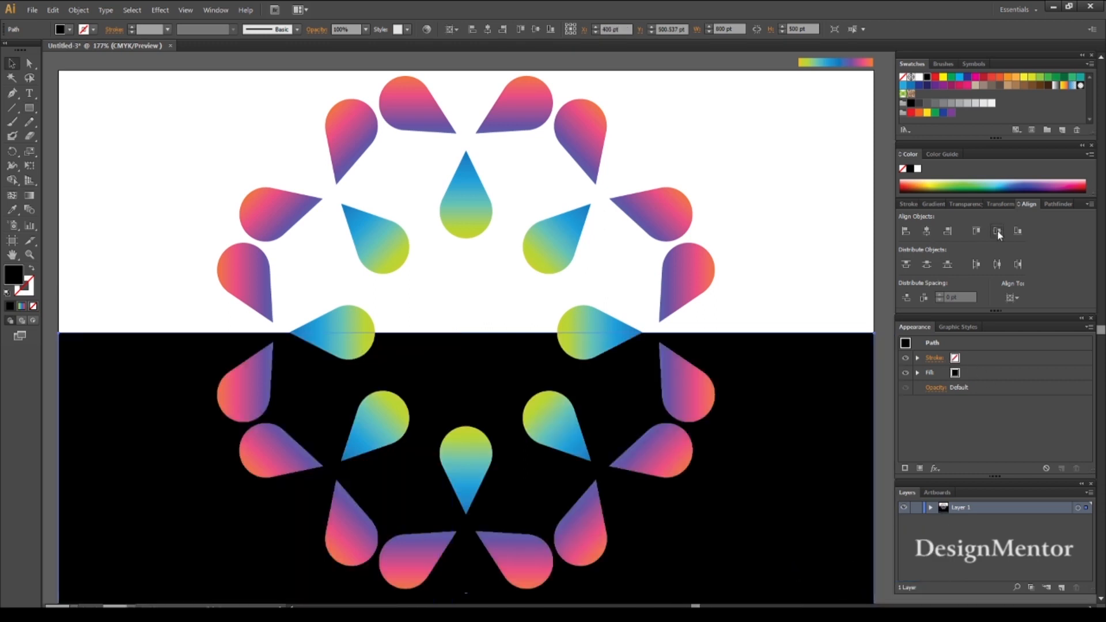
left_click(997, 231)
left_click(49, 67)
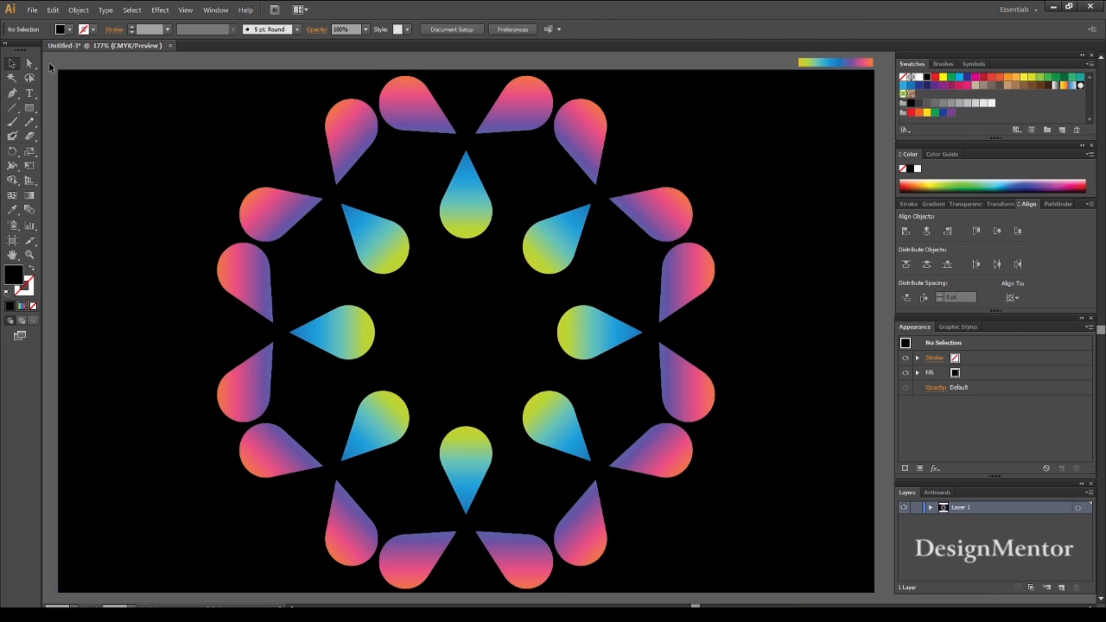
- Lock the black background rectangle
left_click(140, 108)
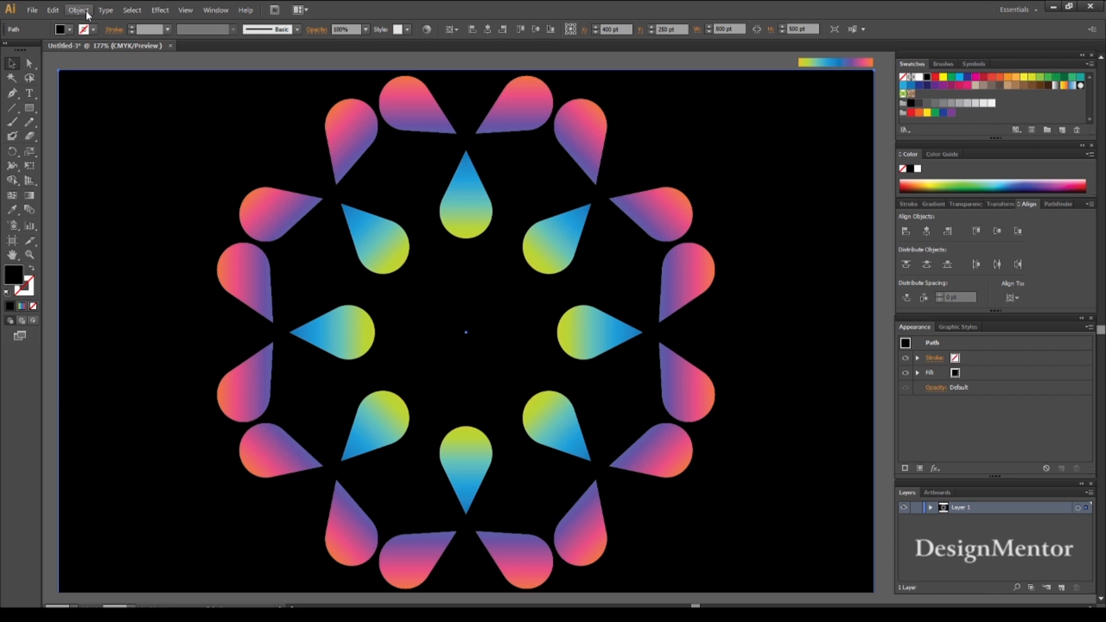
left_click(85, 11)
mouse_move(92, 80)
left_click(259, 79)
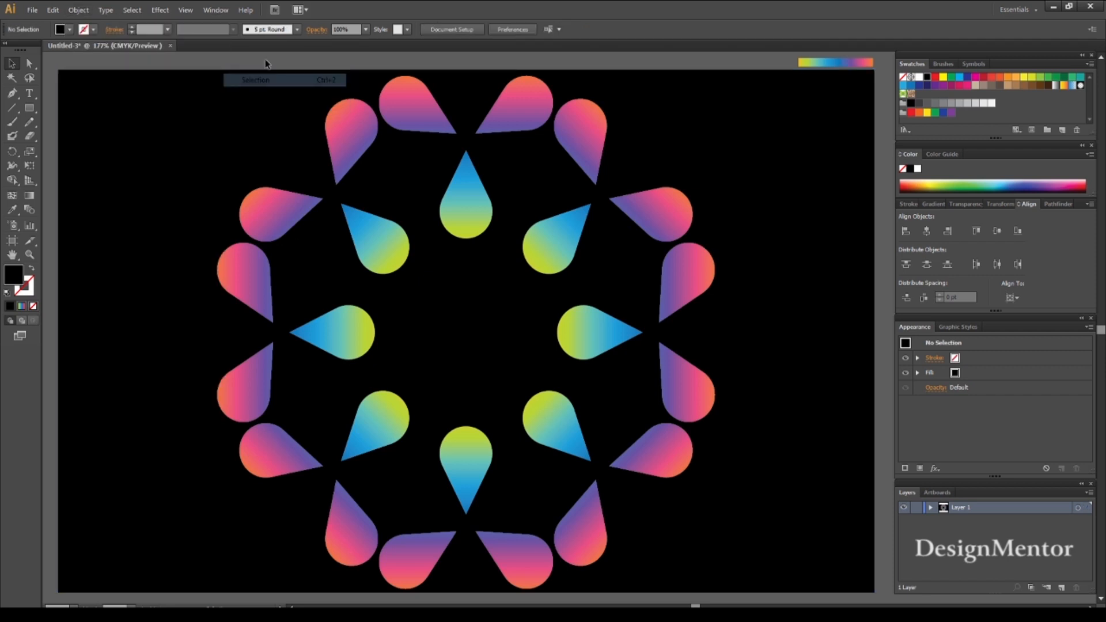